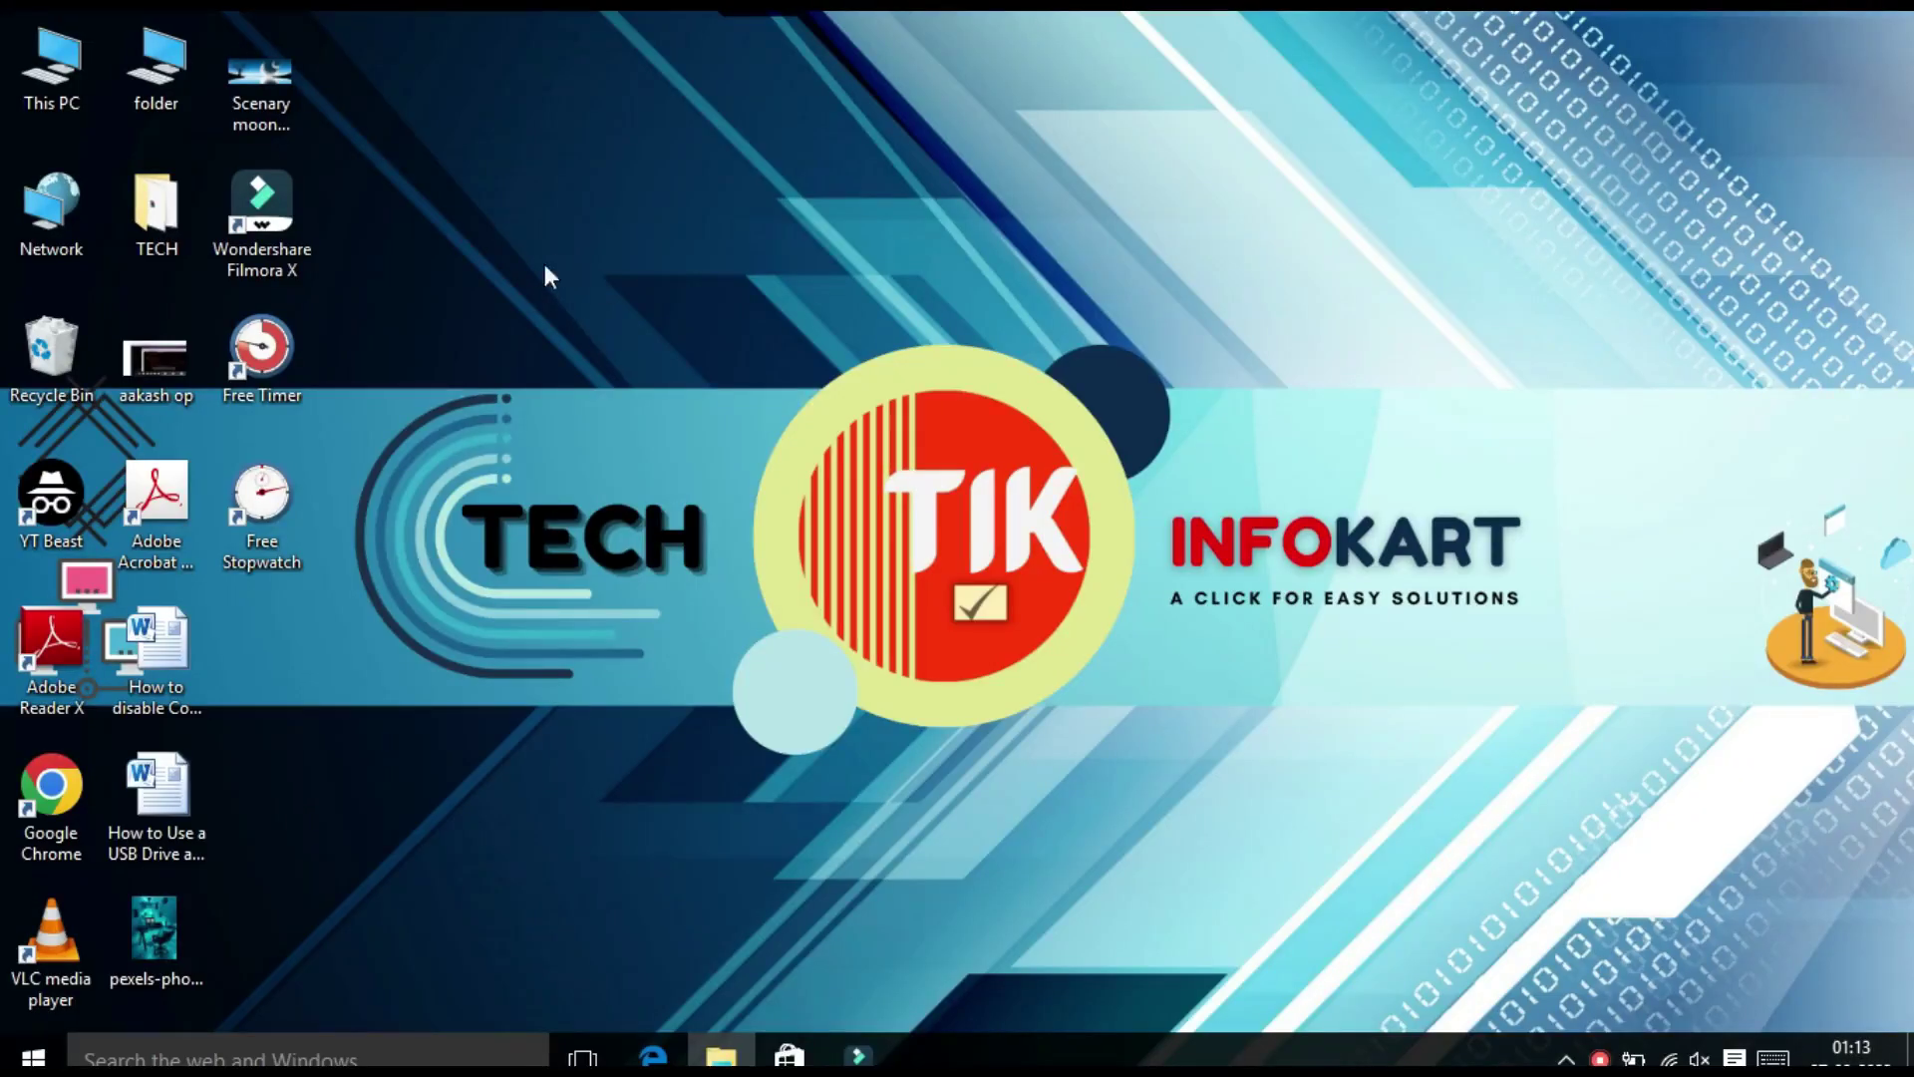
# Step: Confirm in This PC's properties that the computer is named DESKTOP_917VBML, then open Start
pyautogui.rightClick(54, 71)
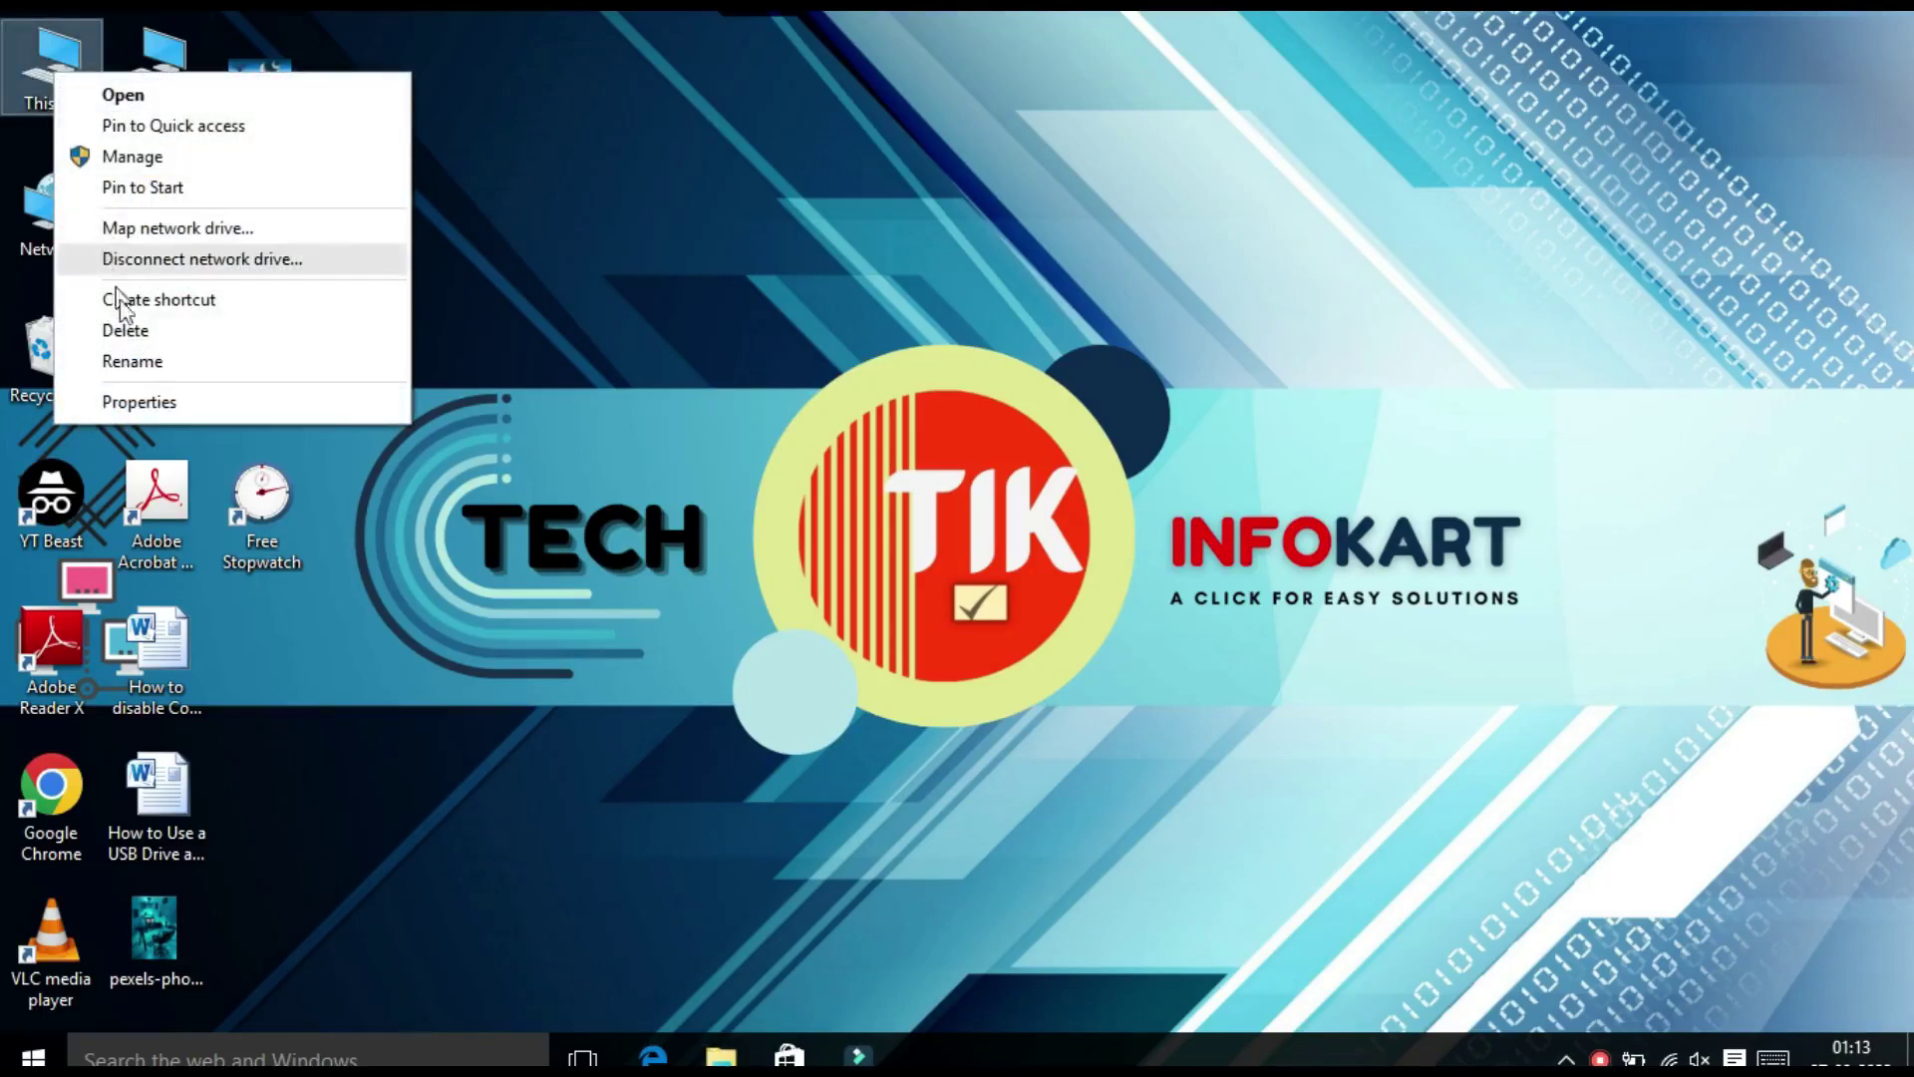
pyautogui.click(151, 404)
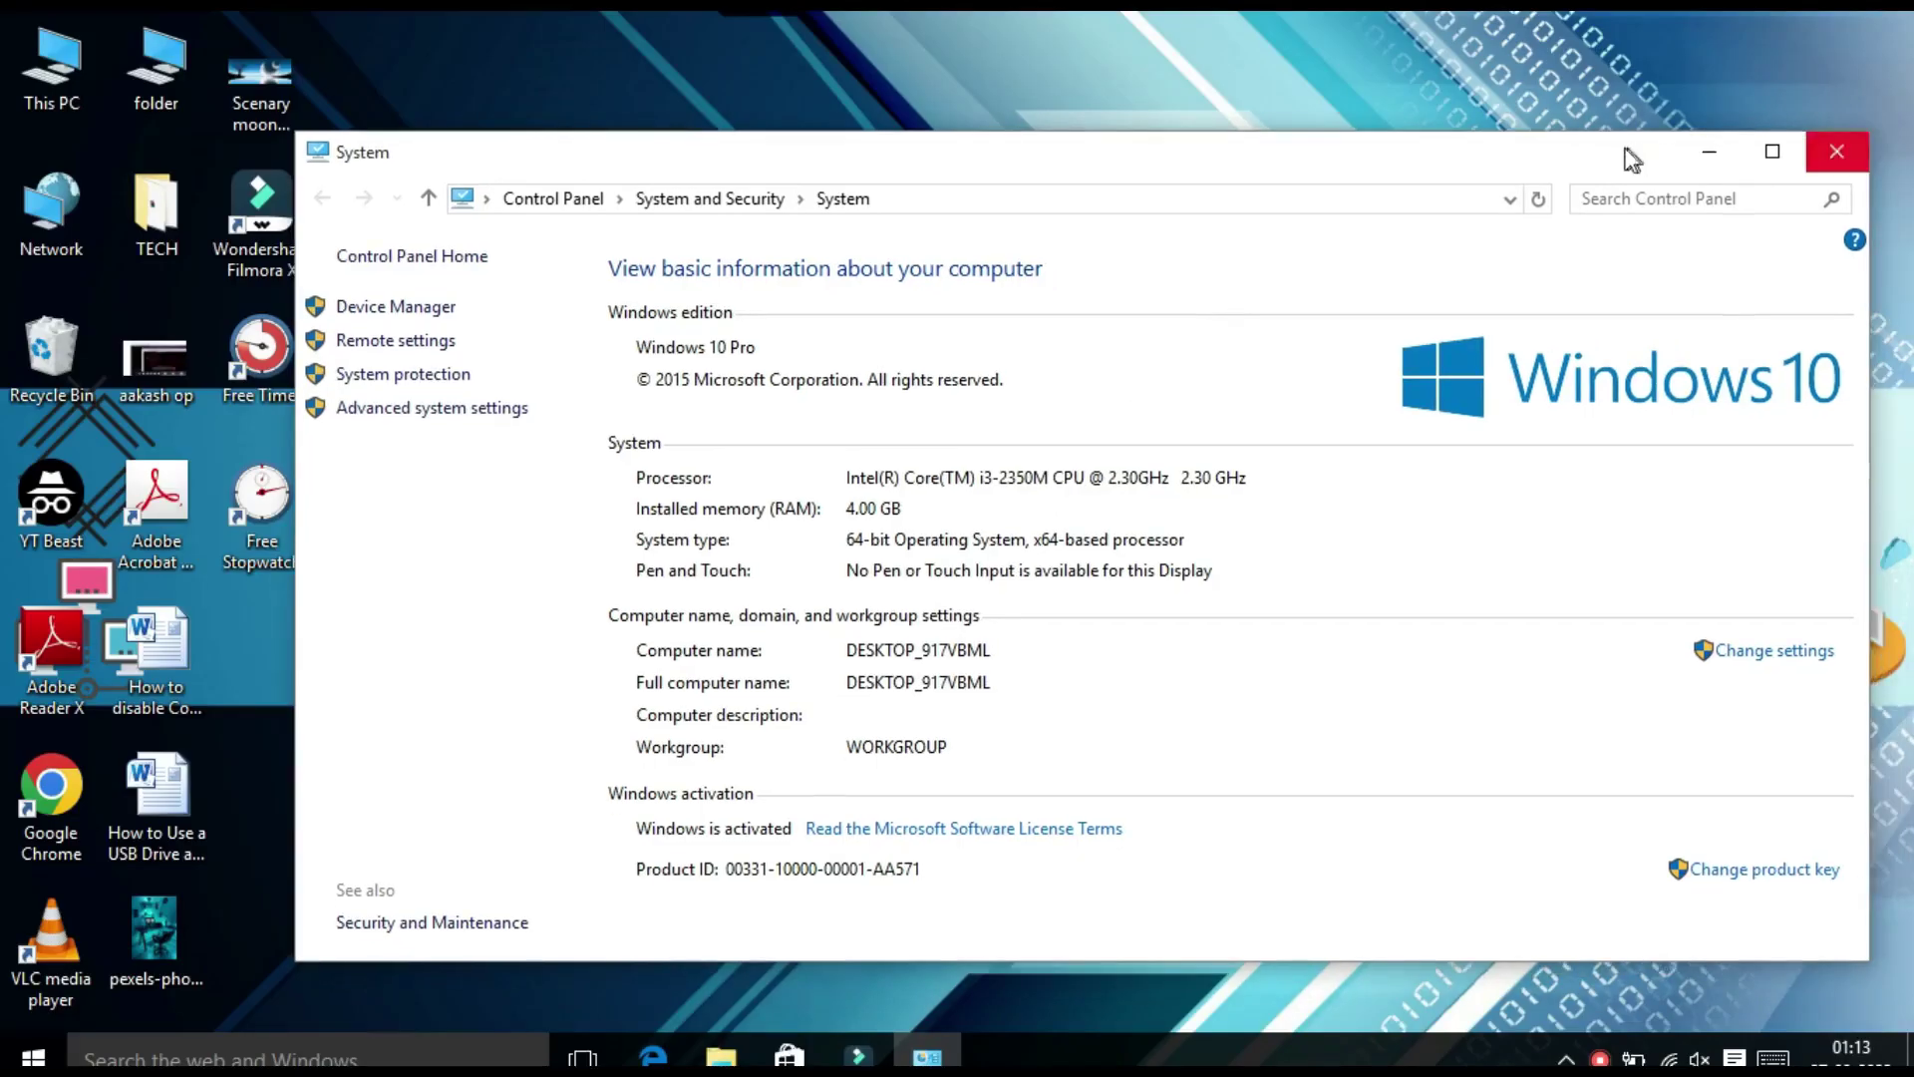
pyautogui.click(1837, 152)
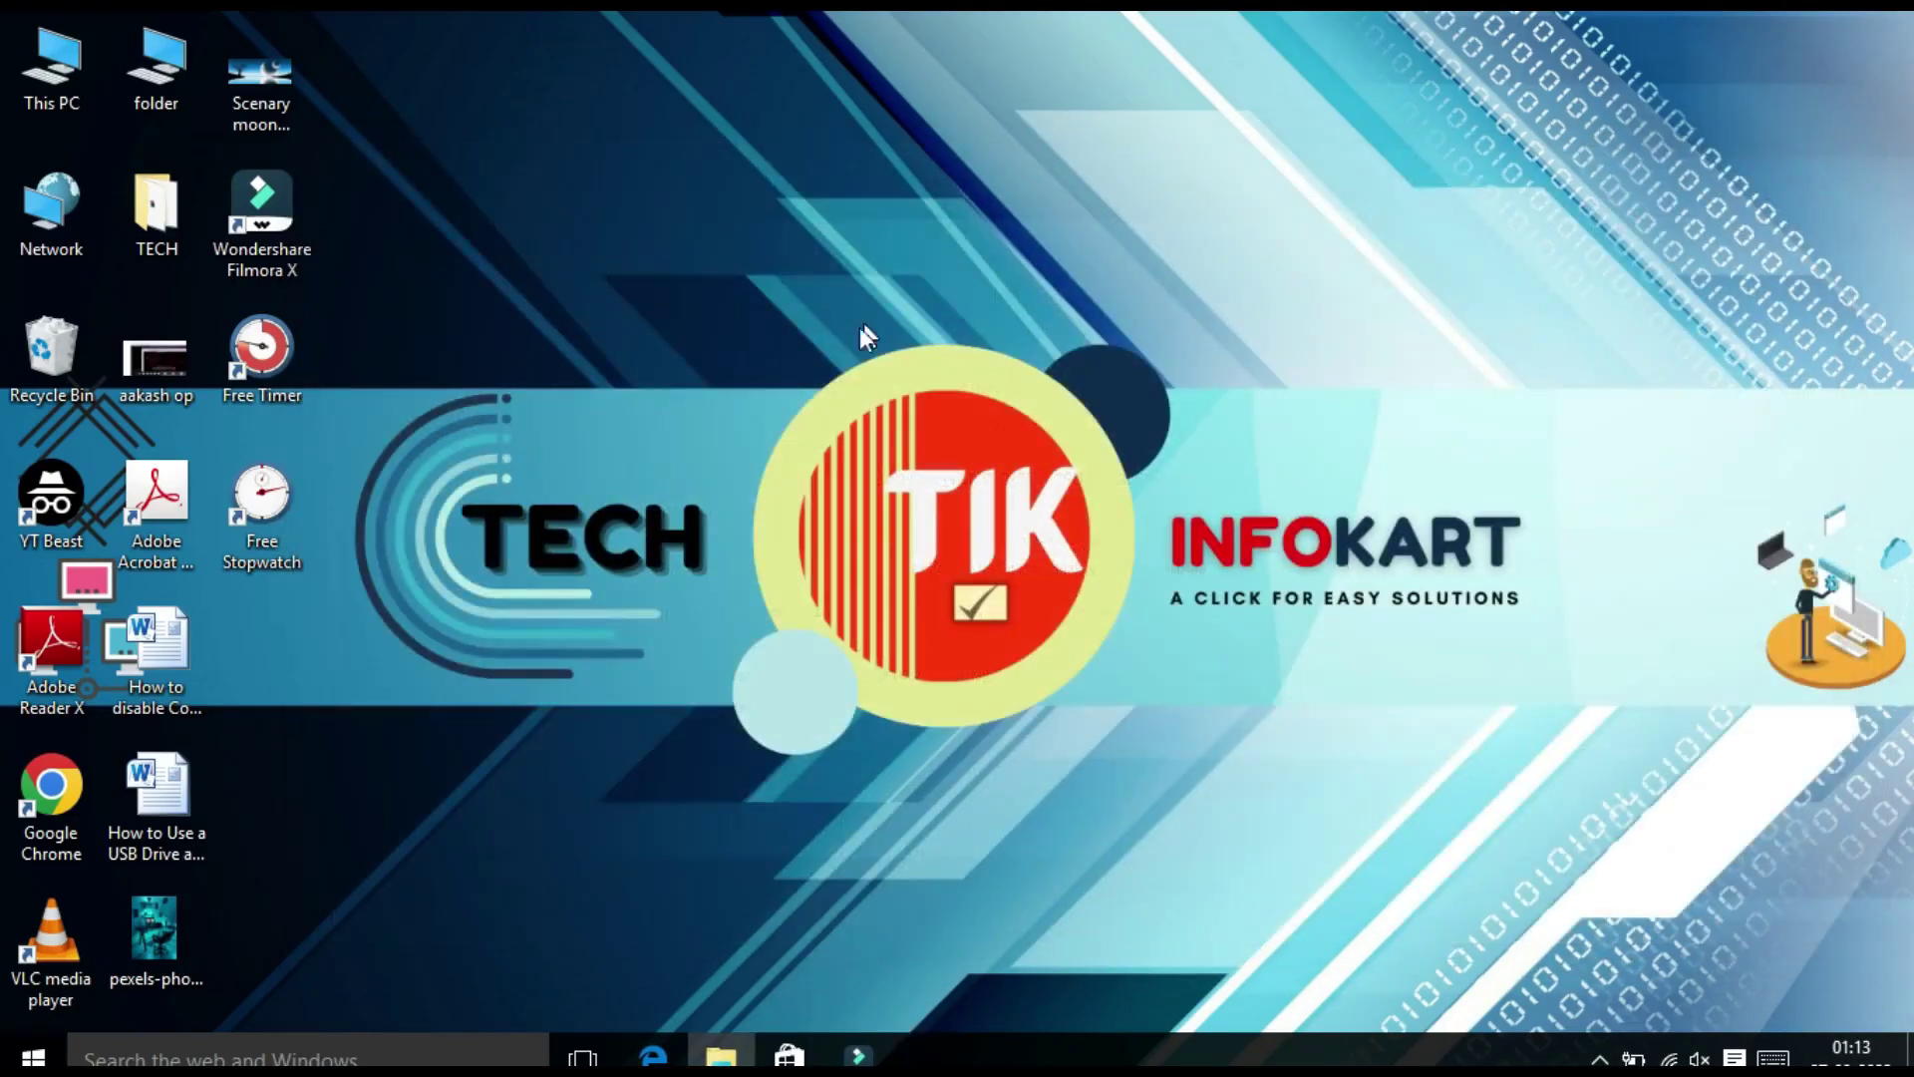
pyautogui.click(27, 1058)
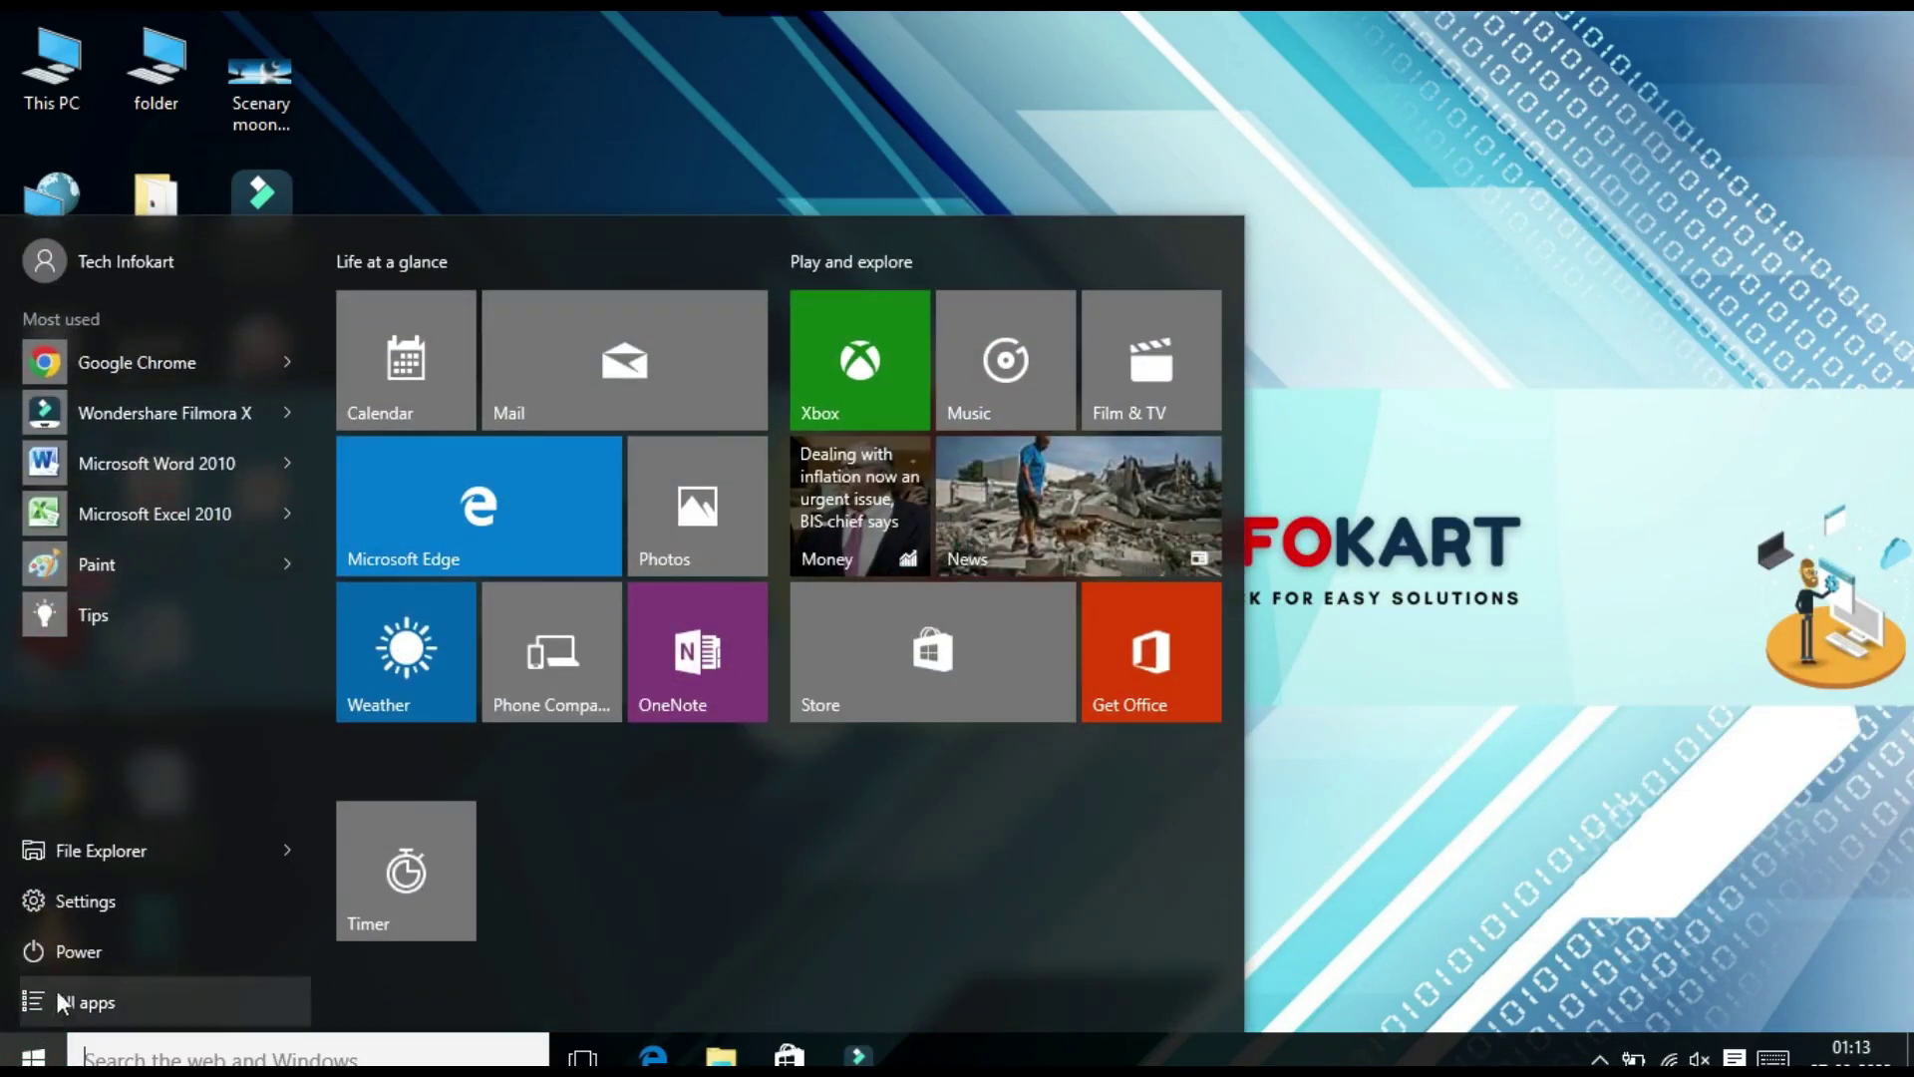
# Step: Go to Settings > System > About and start renaming the PC DESKTOP_917VBML
pyautogui.click(64, 902)
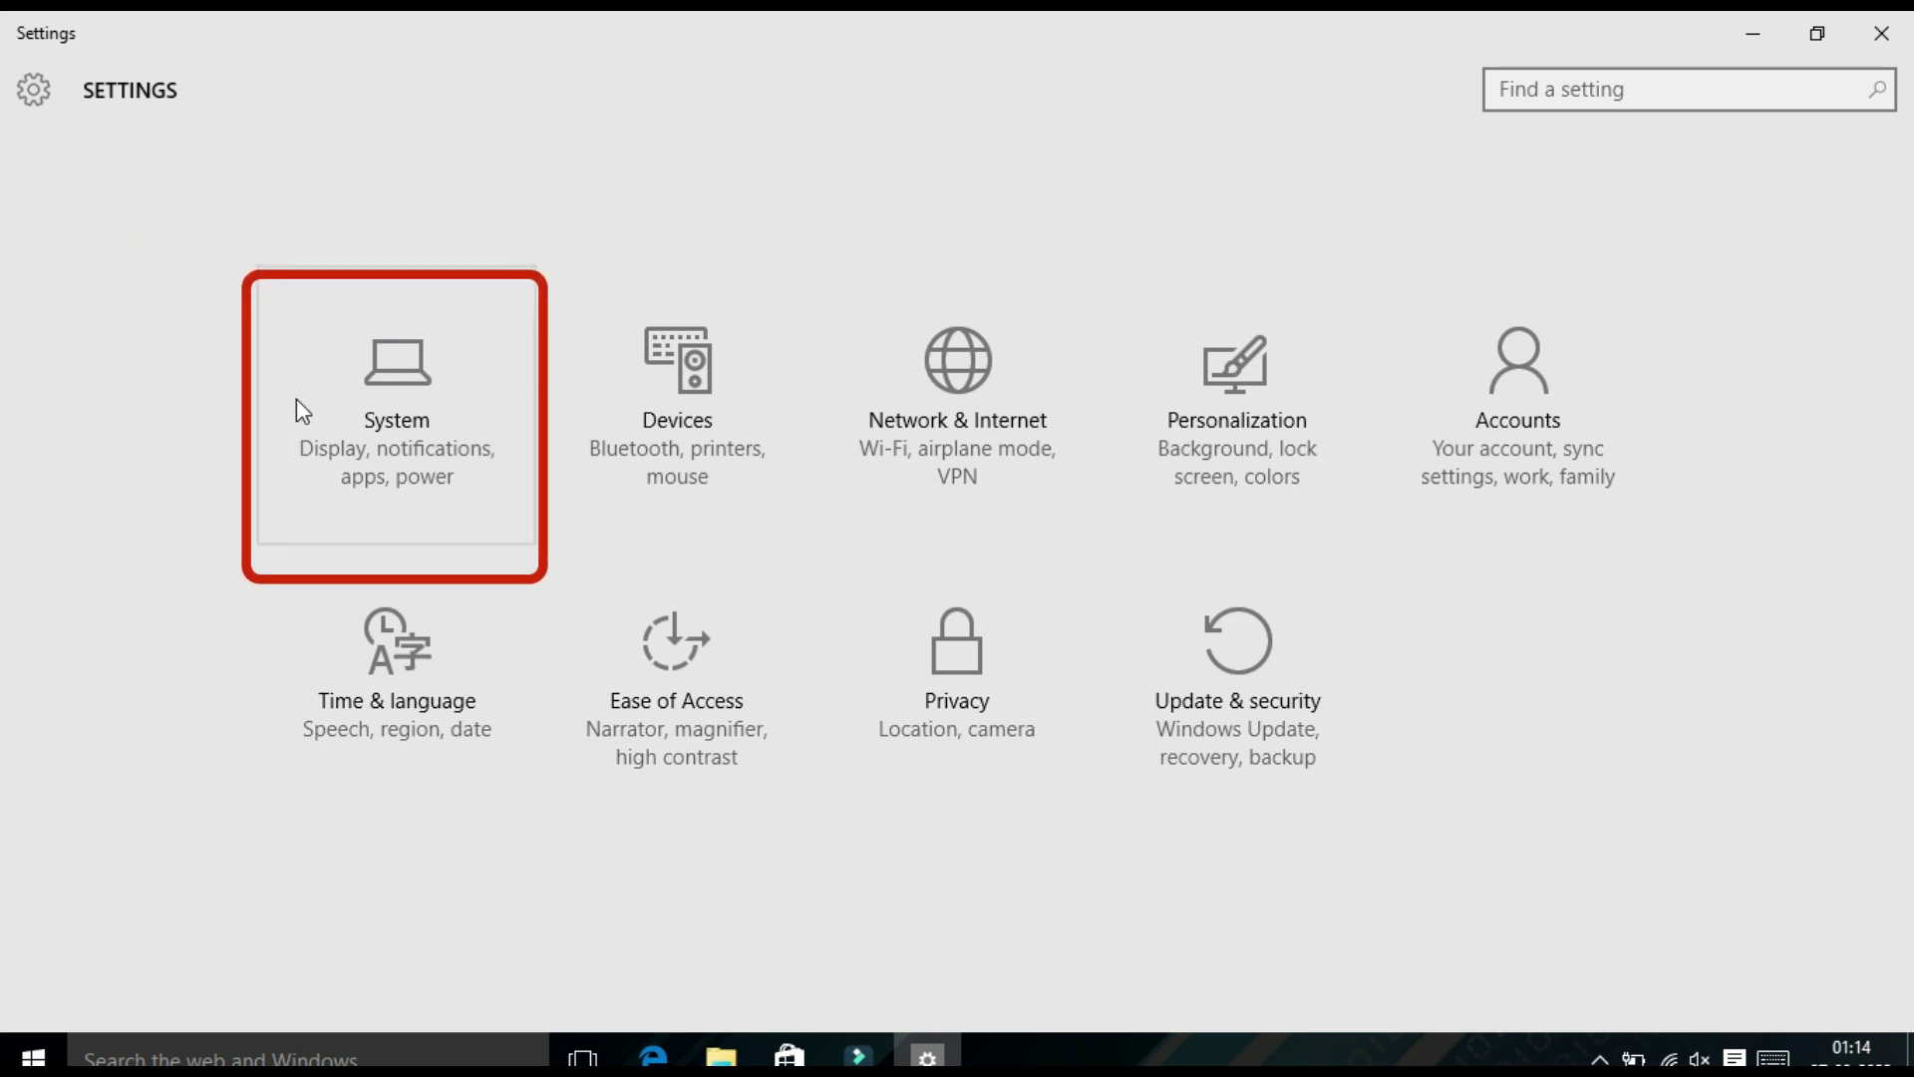
pyautogui.click(416, 397)
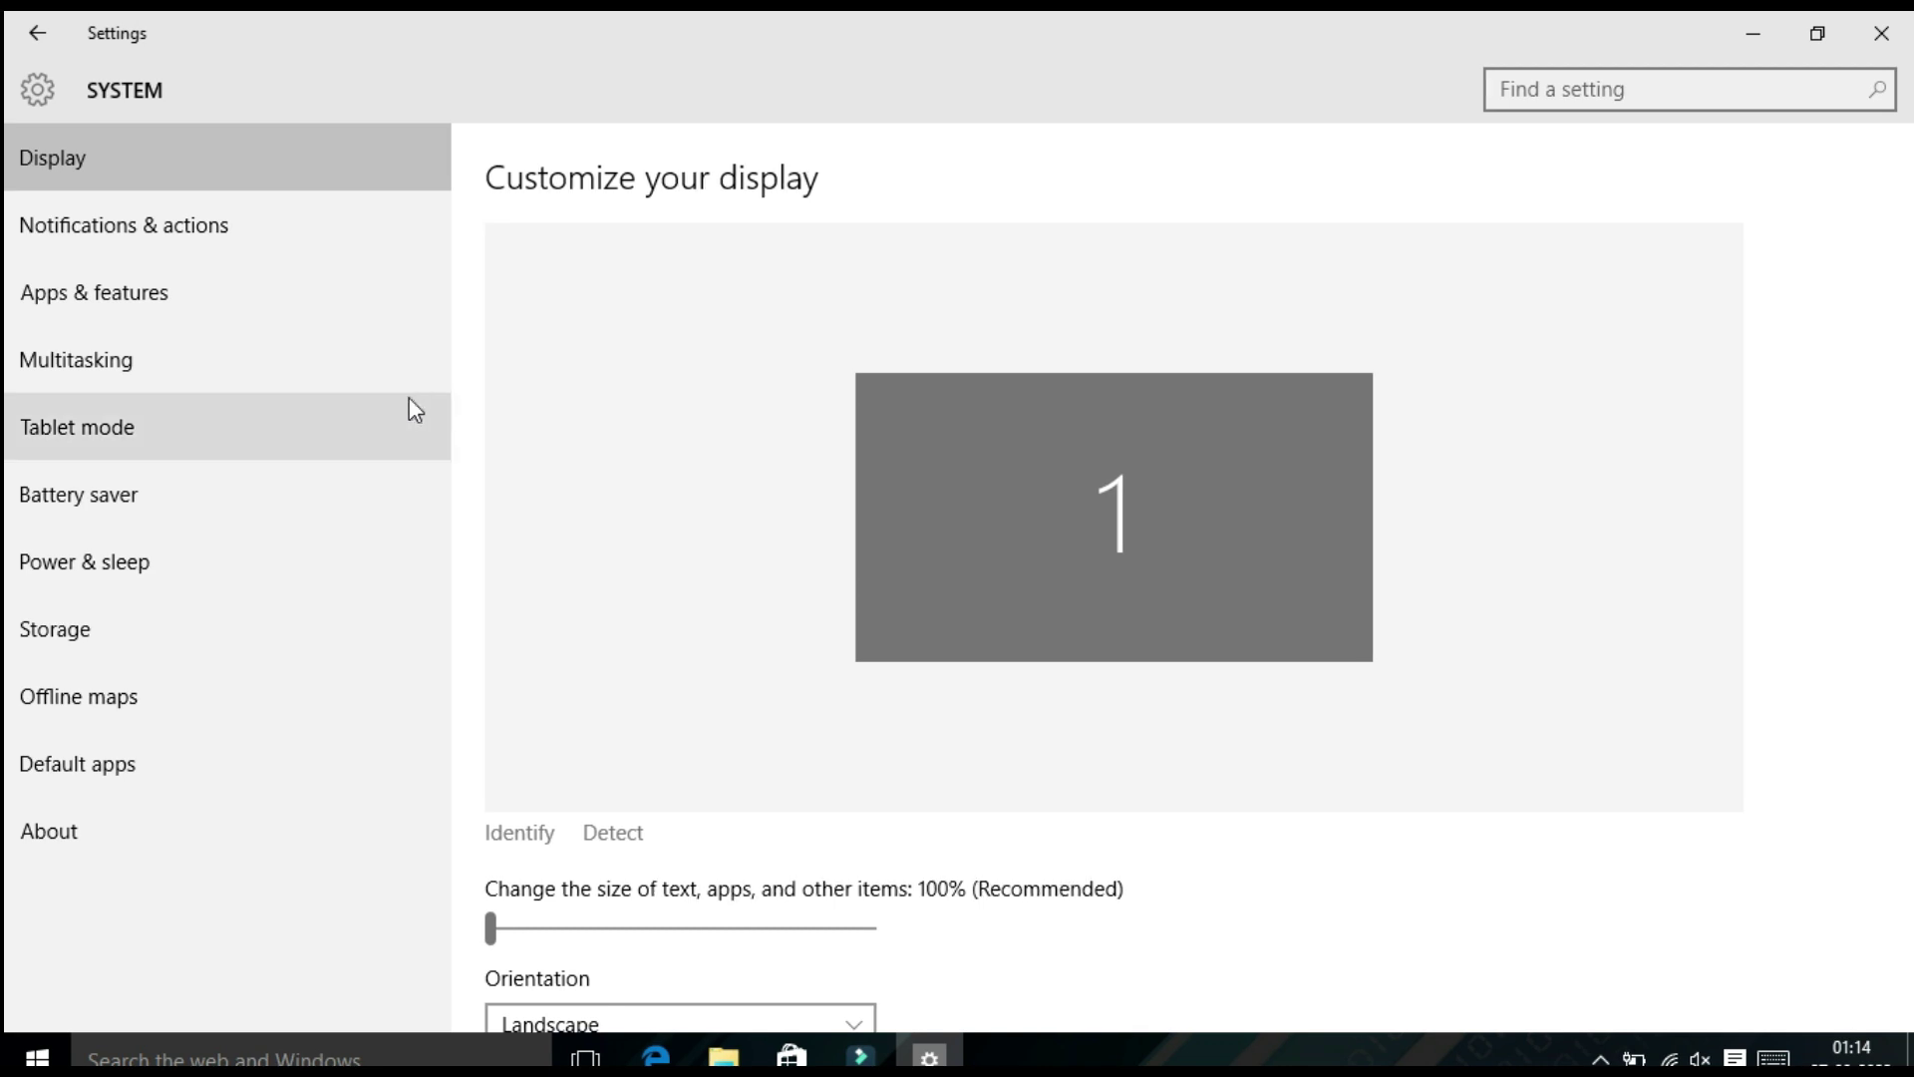
pyautogui.click(60, 830)
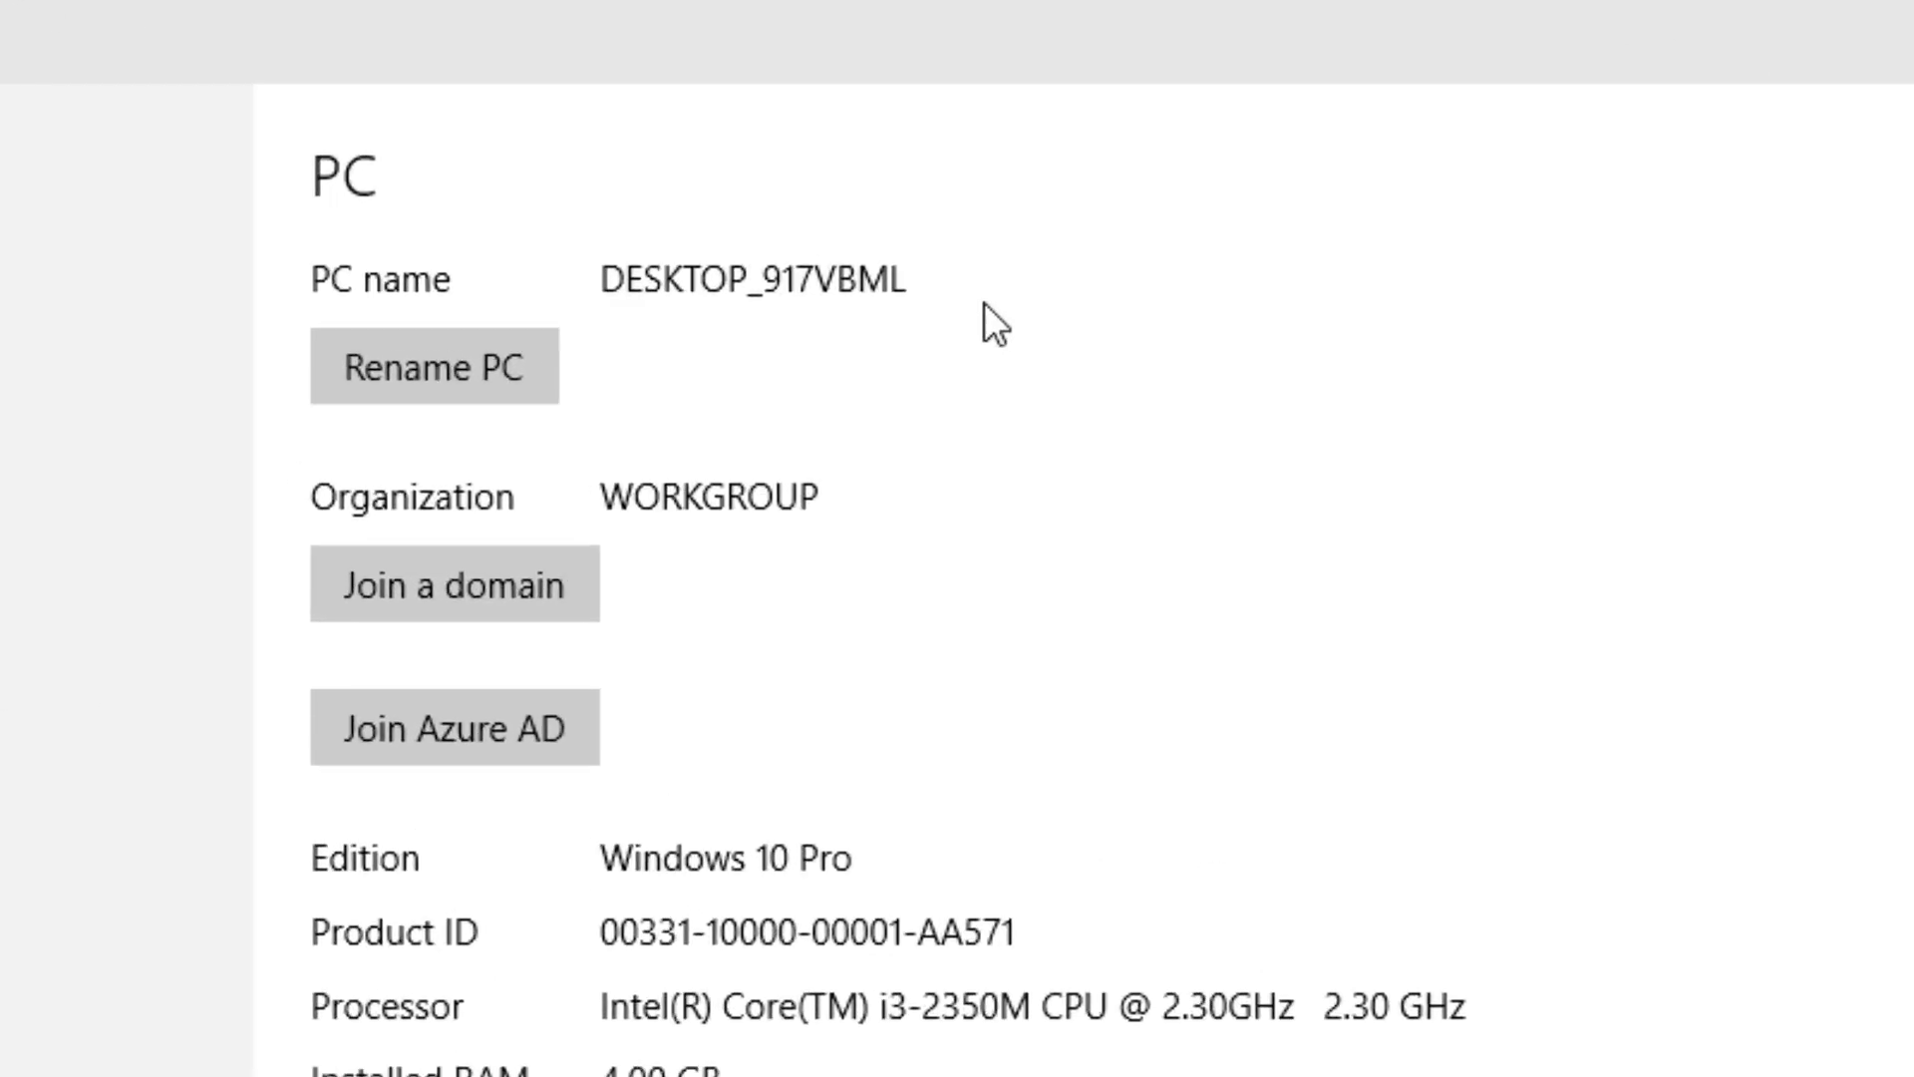
pyautogui.click(446, 371)
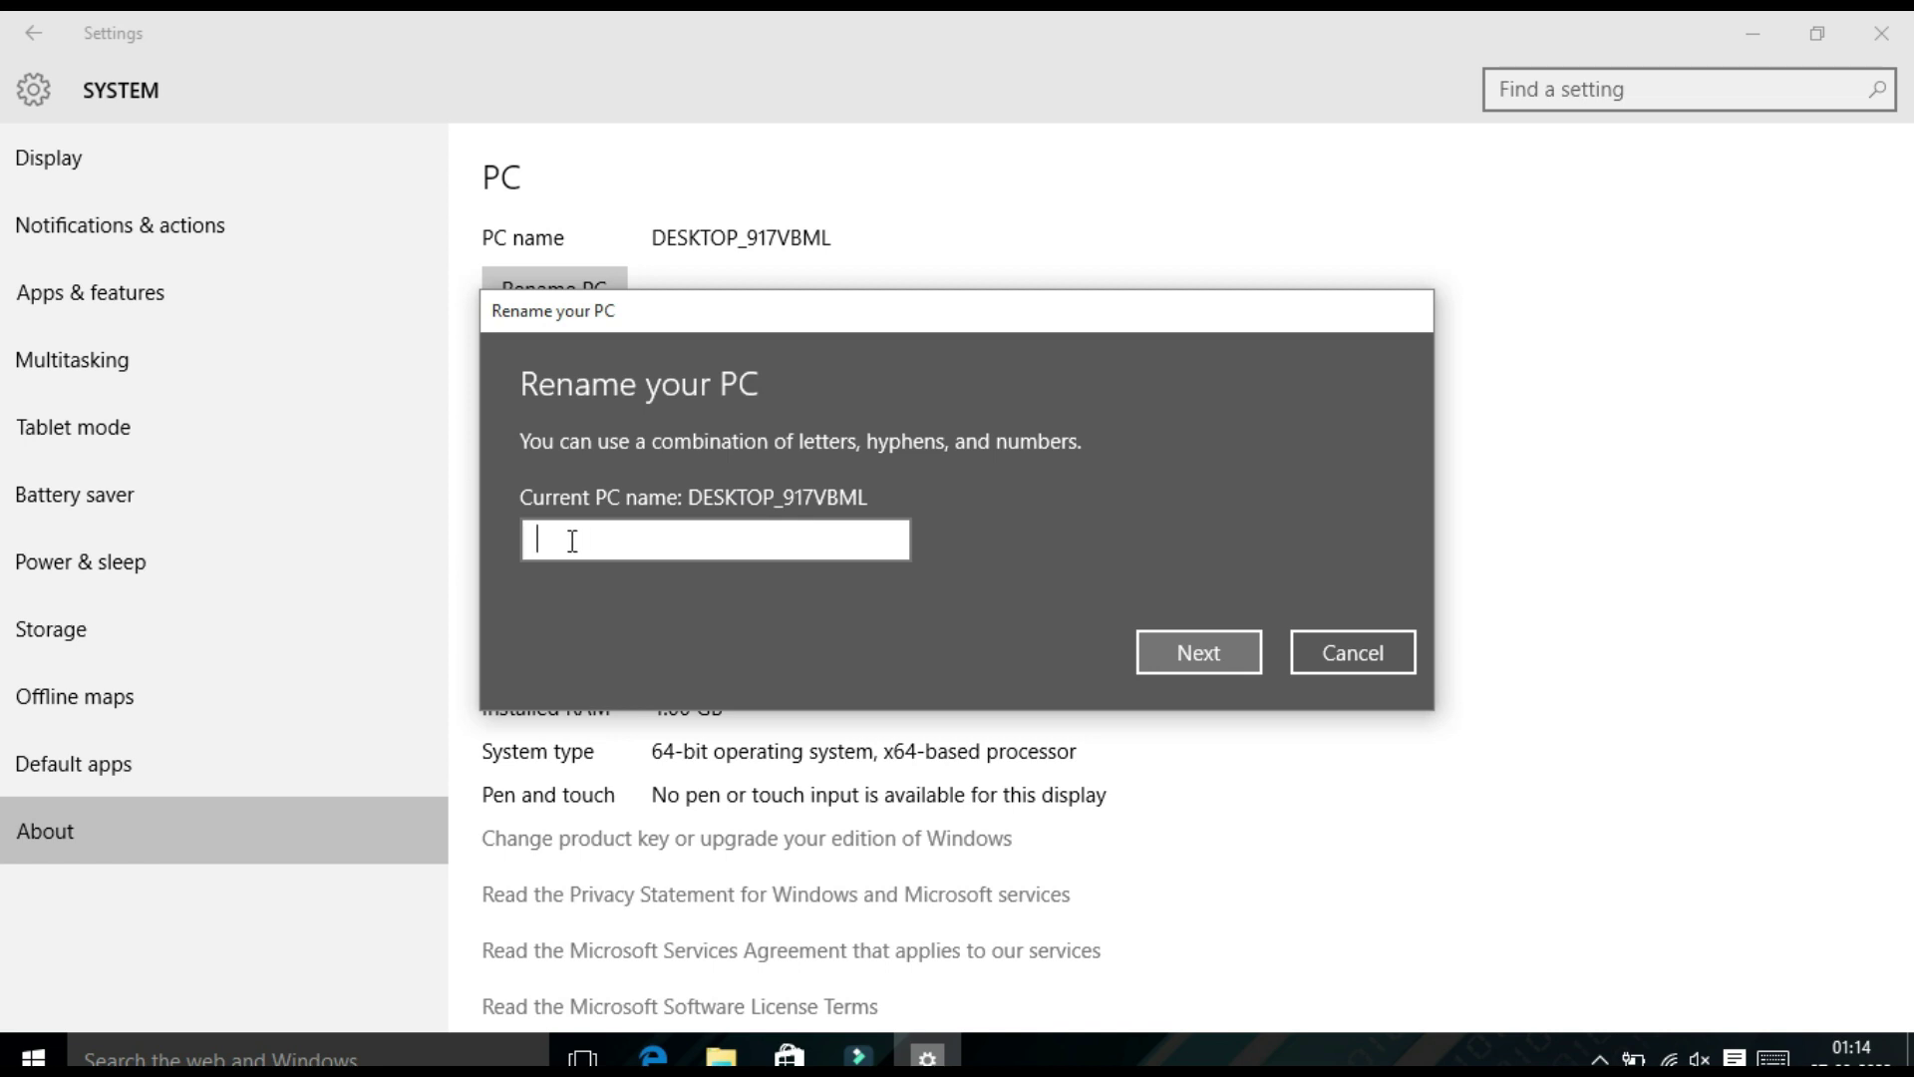
# Step: Rename the PC to TECHINFOKART with the restart postponed until later, and close Settings
pyautogui.write('TECHINFOKART')
pyautogui.click(1206, 651)
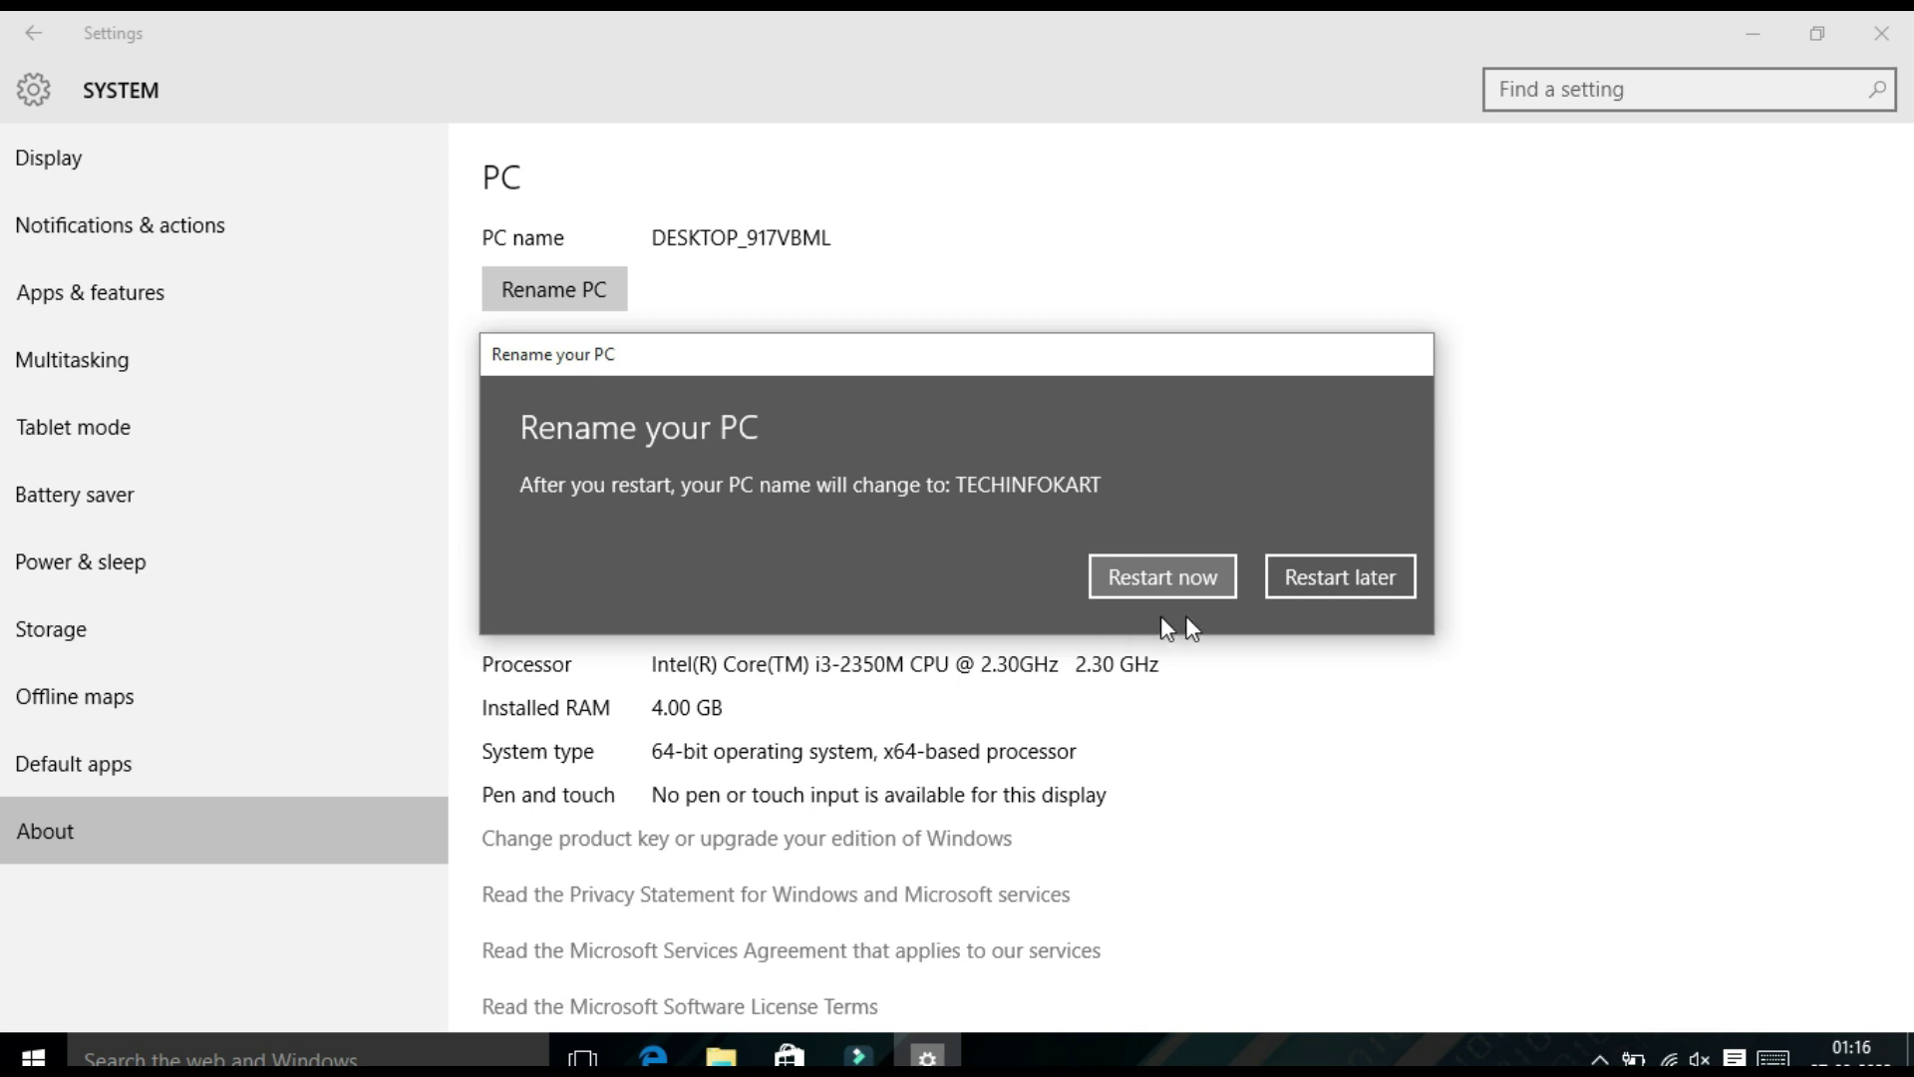
pyautogui.click(1349, 576)
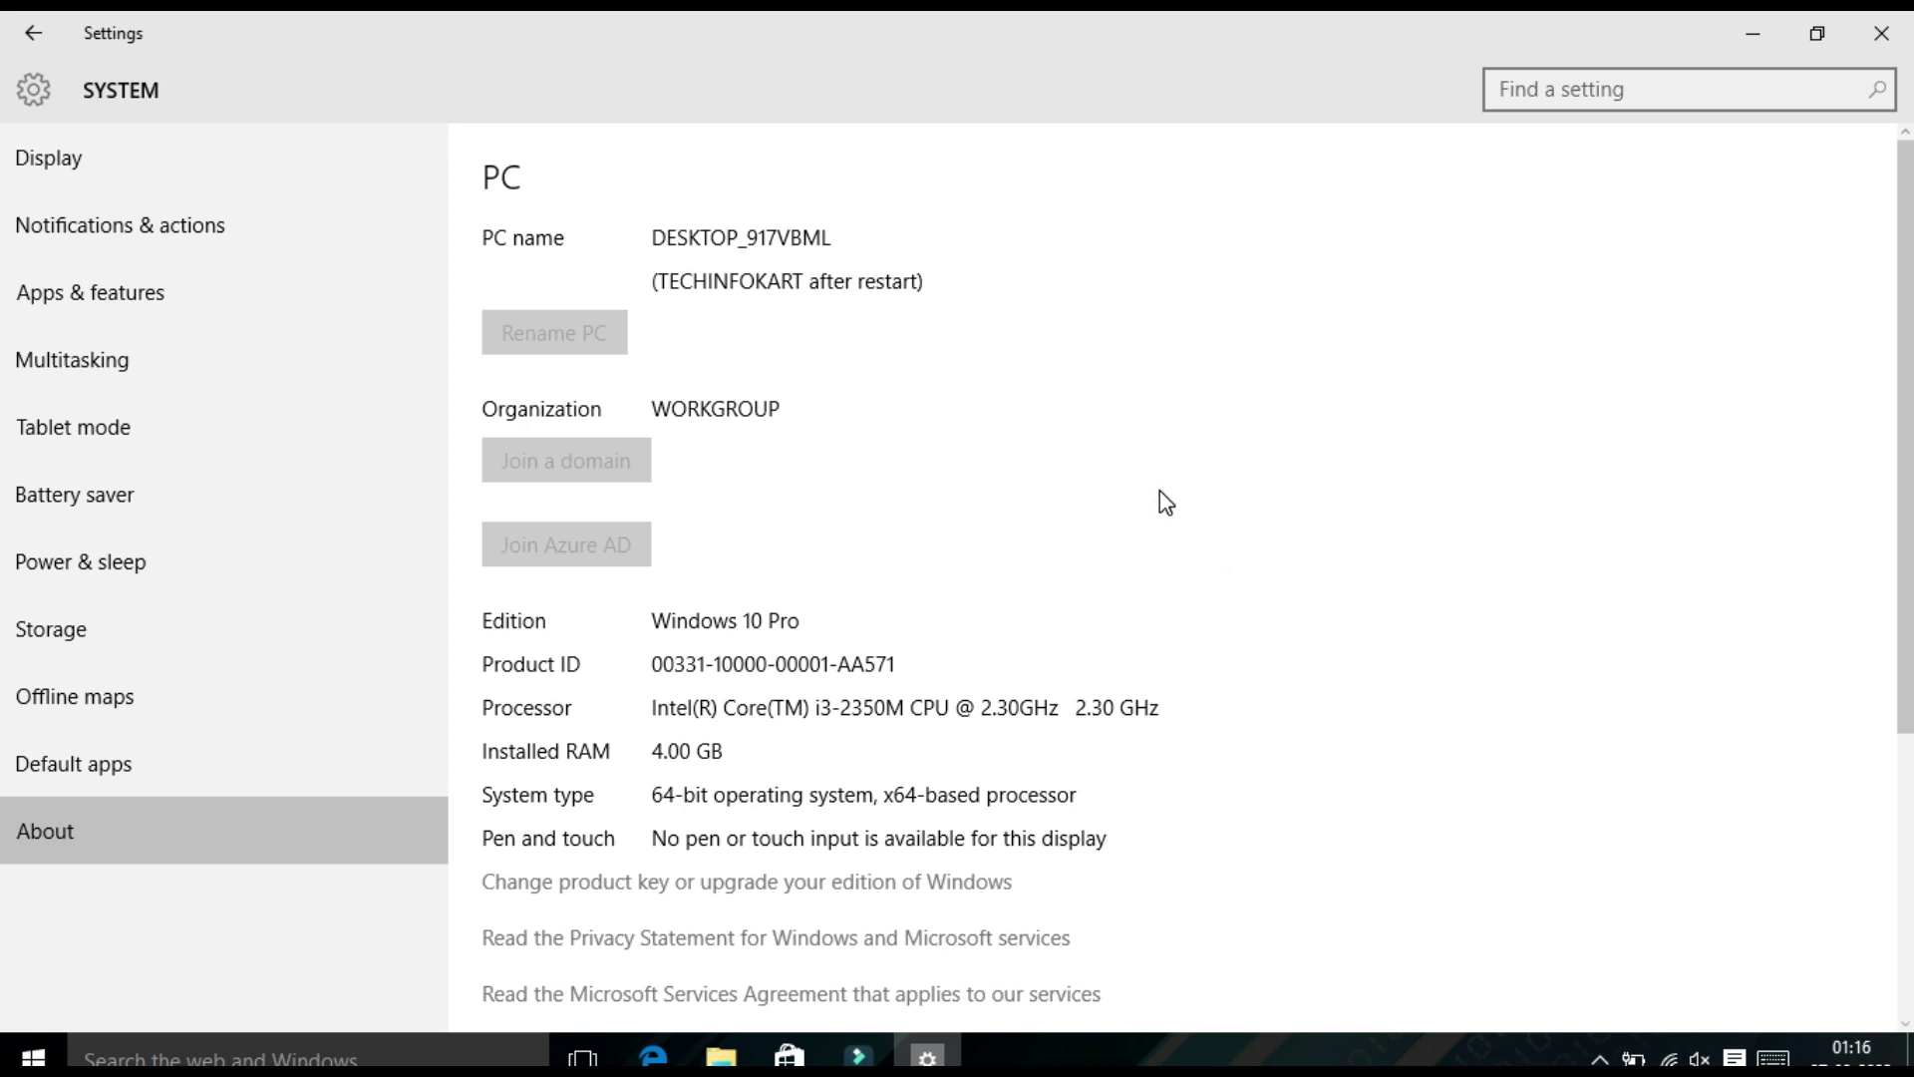
pyautogui.click(1874, 38)
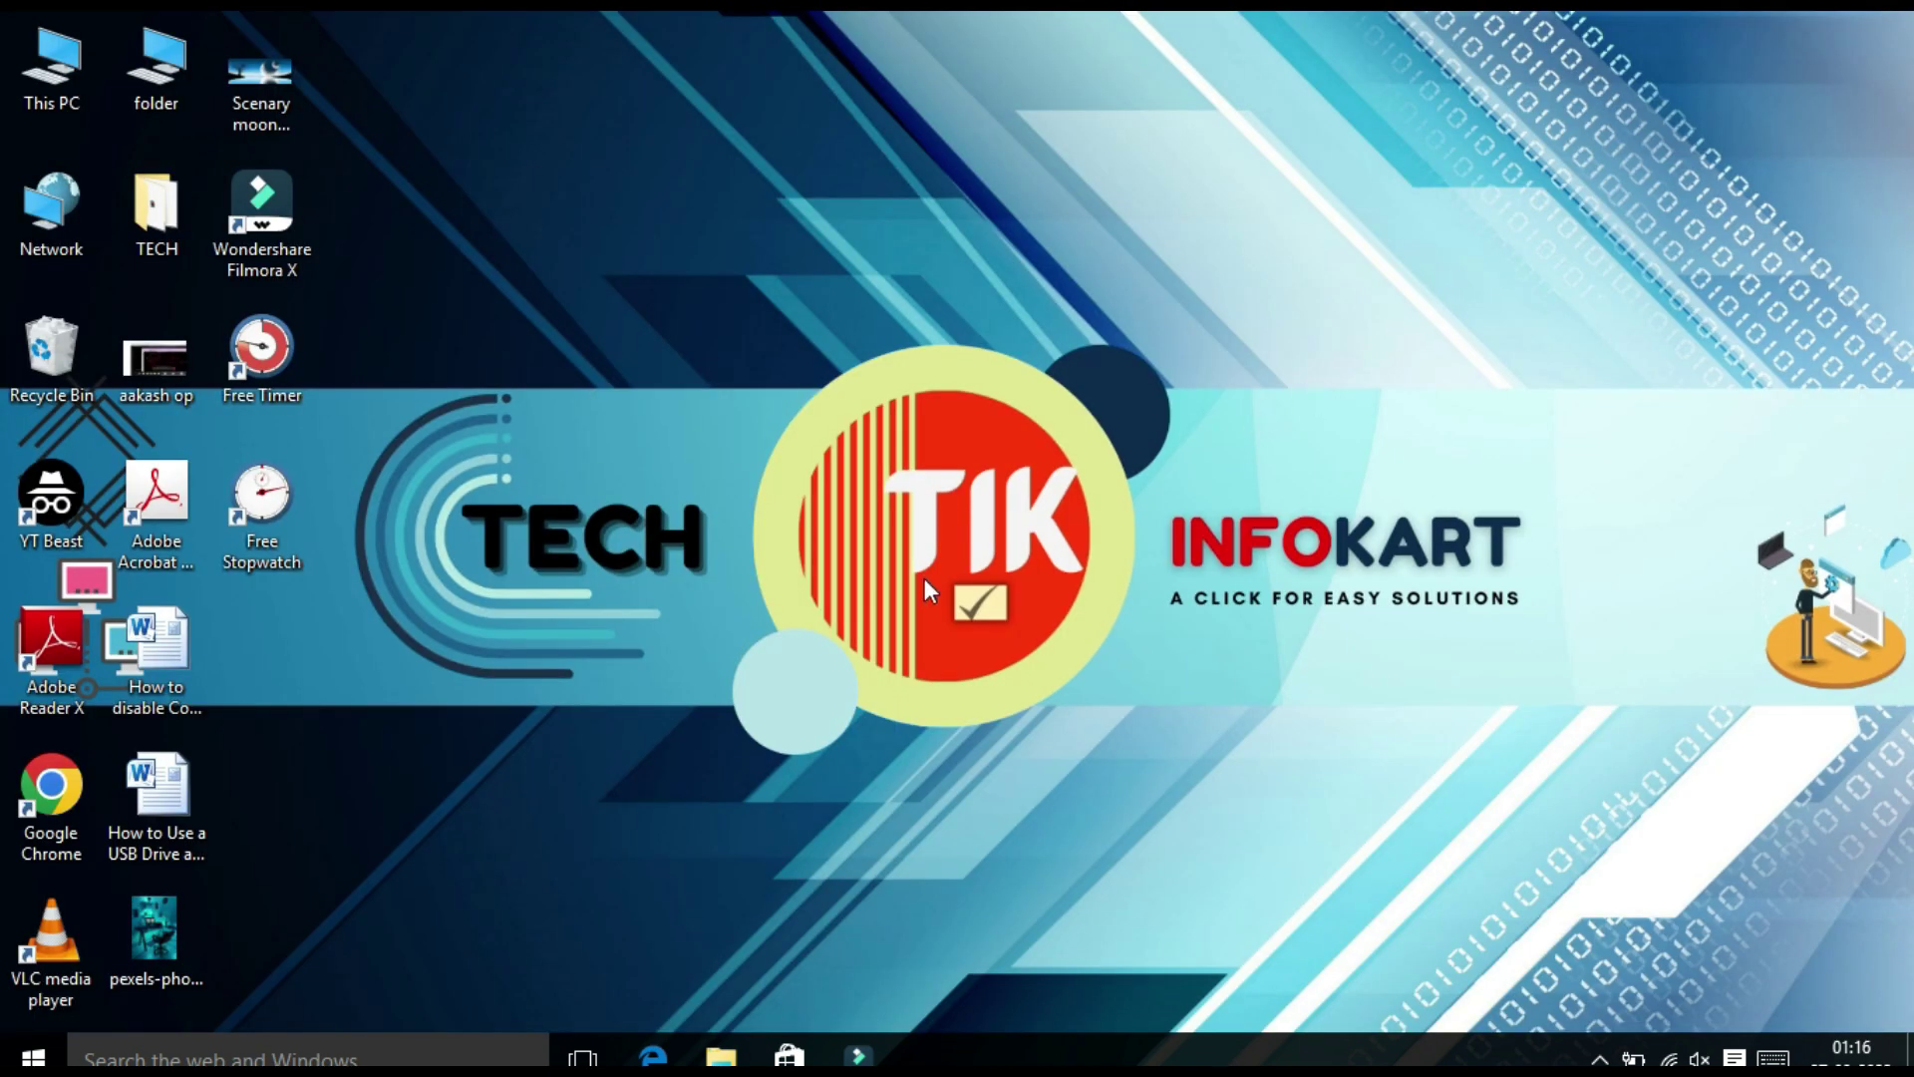
# Step: Open Control Panel's System and Security > System page and its Advanced system settings
pyautogui.rightClick(32, 1056)
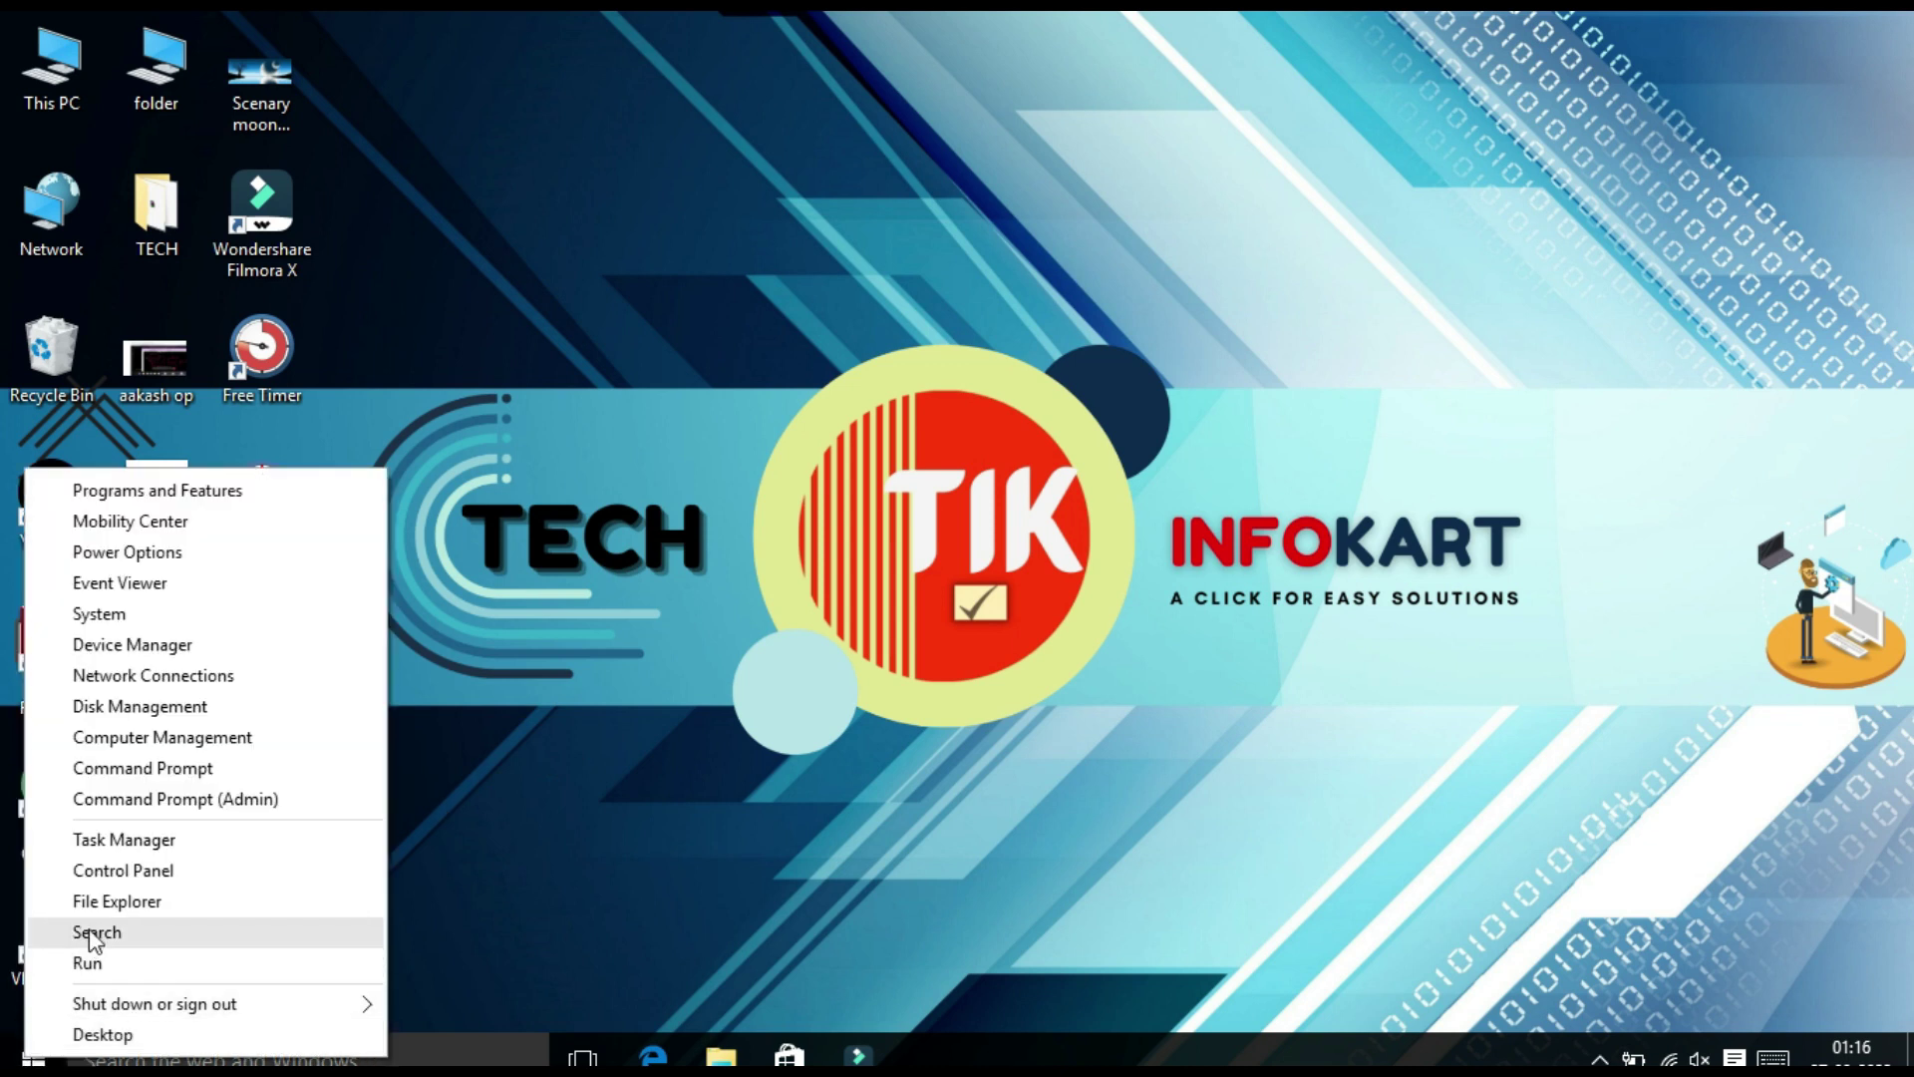
pyautogui.click(113, 870)
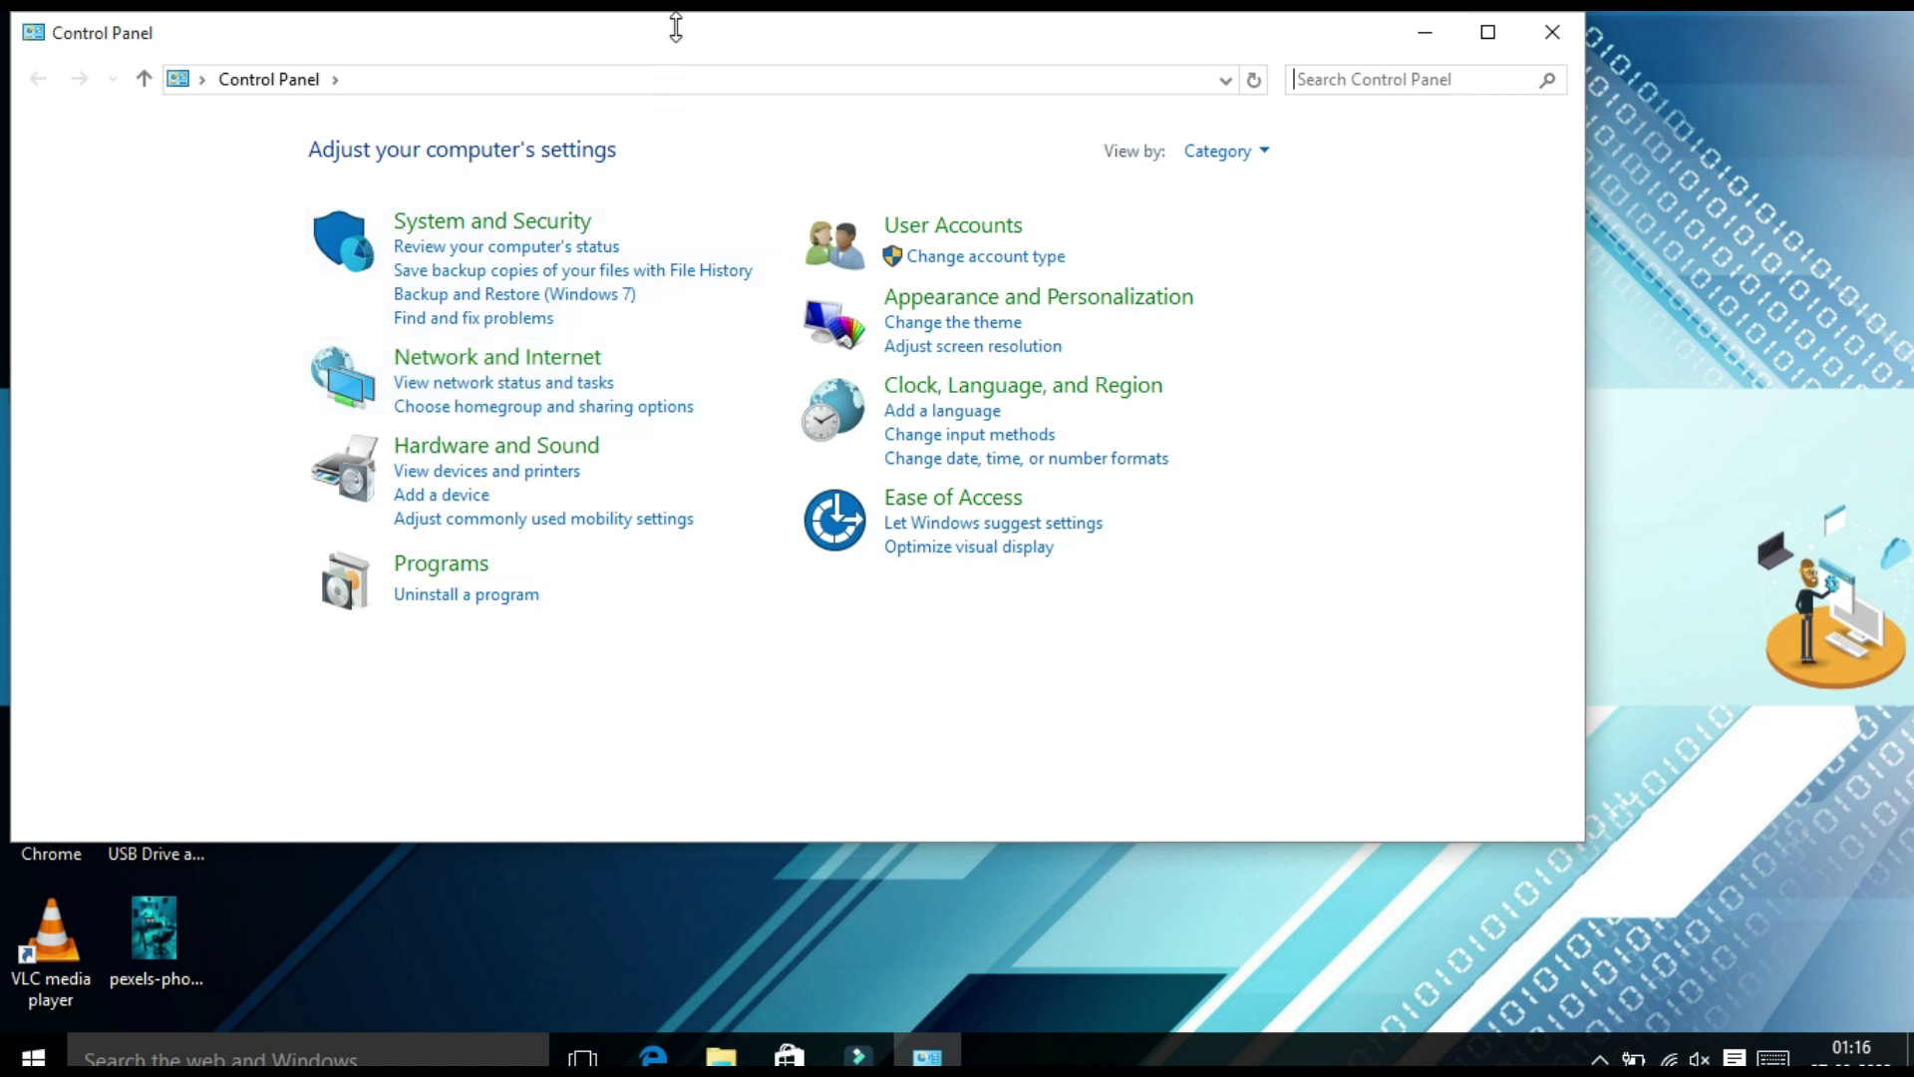
pyautogui.moveTo(680, 40); pyautogui.dragTo(870, 134)
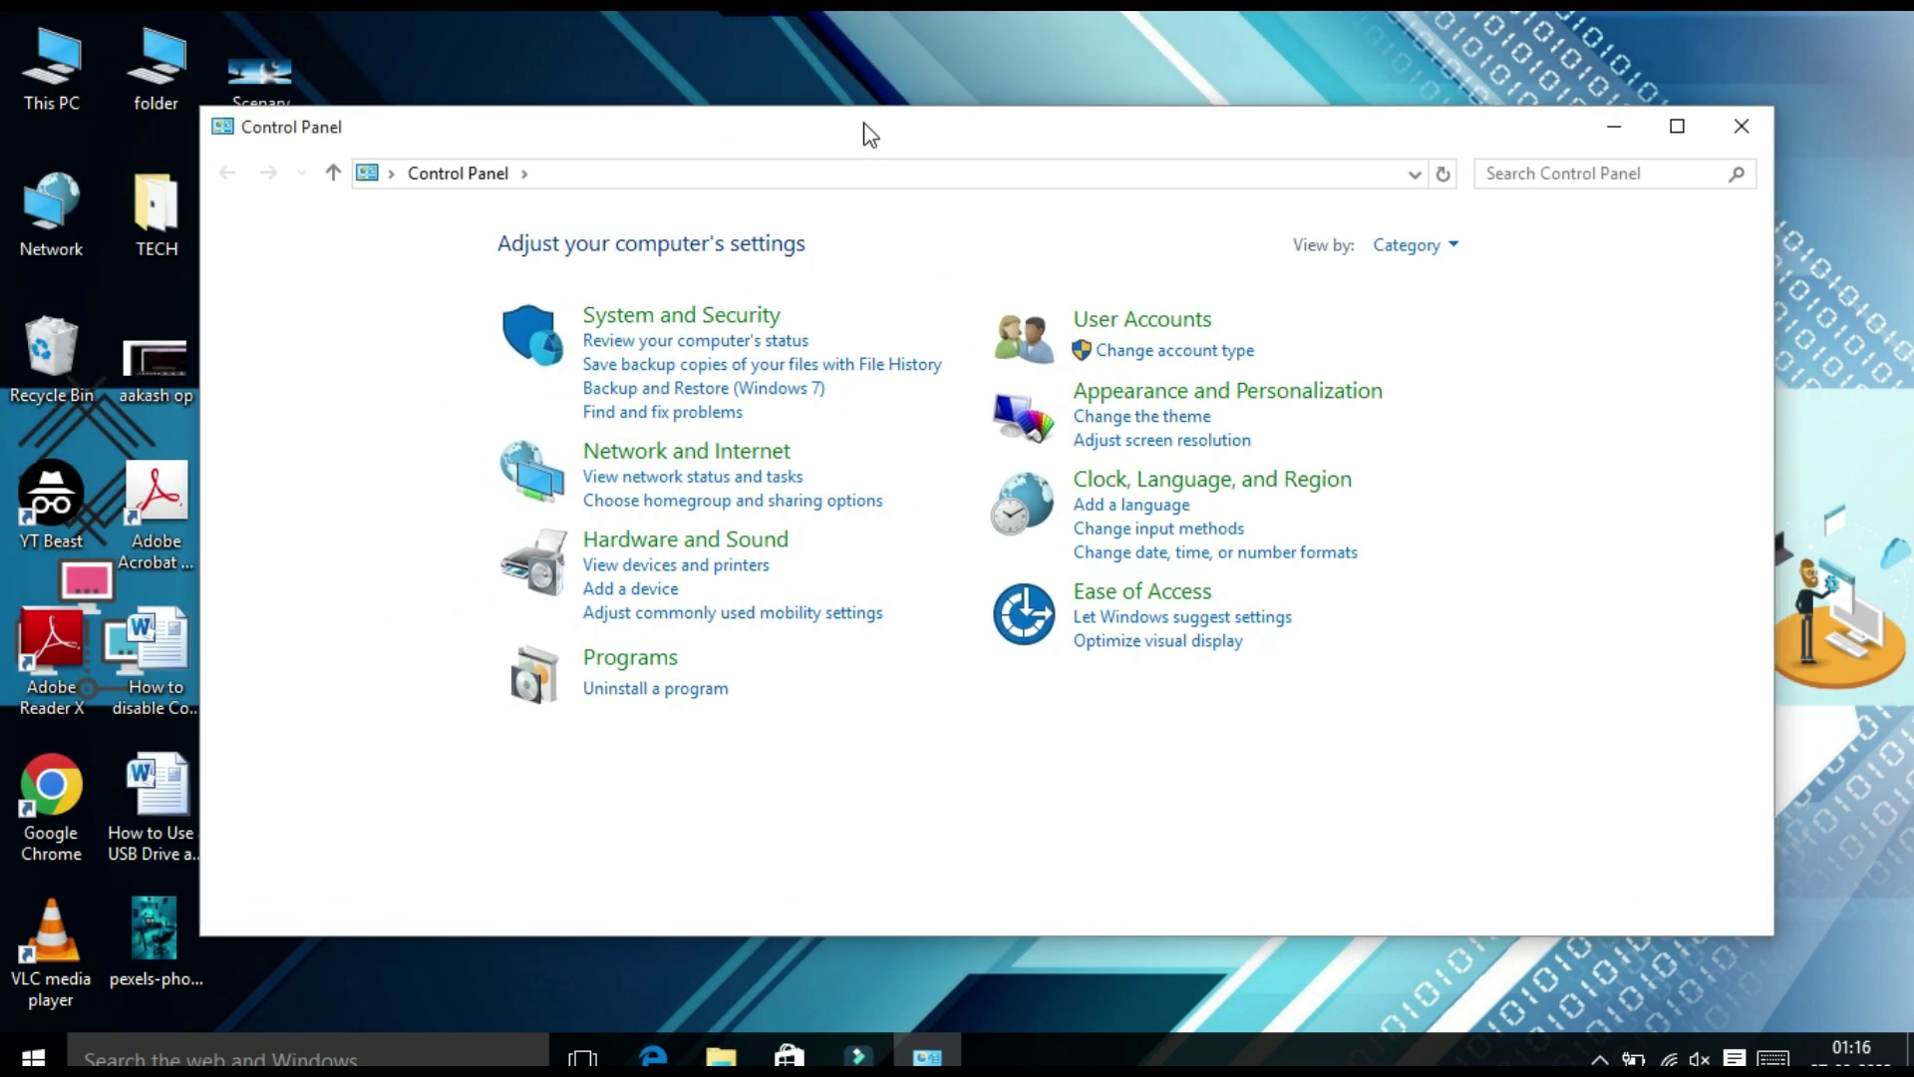
pyautogui.click(704, 321)
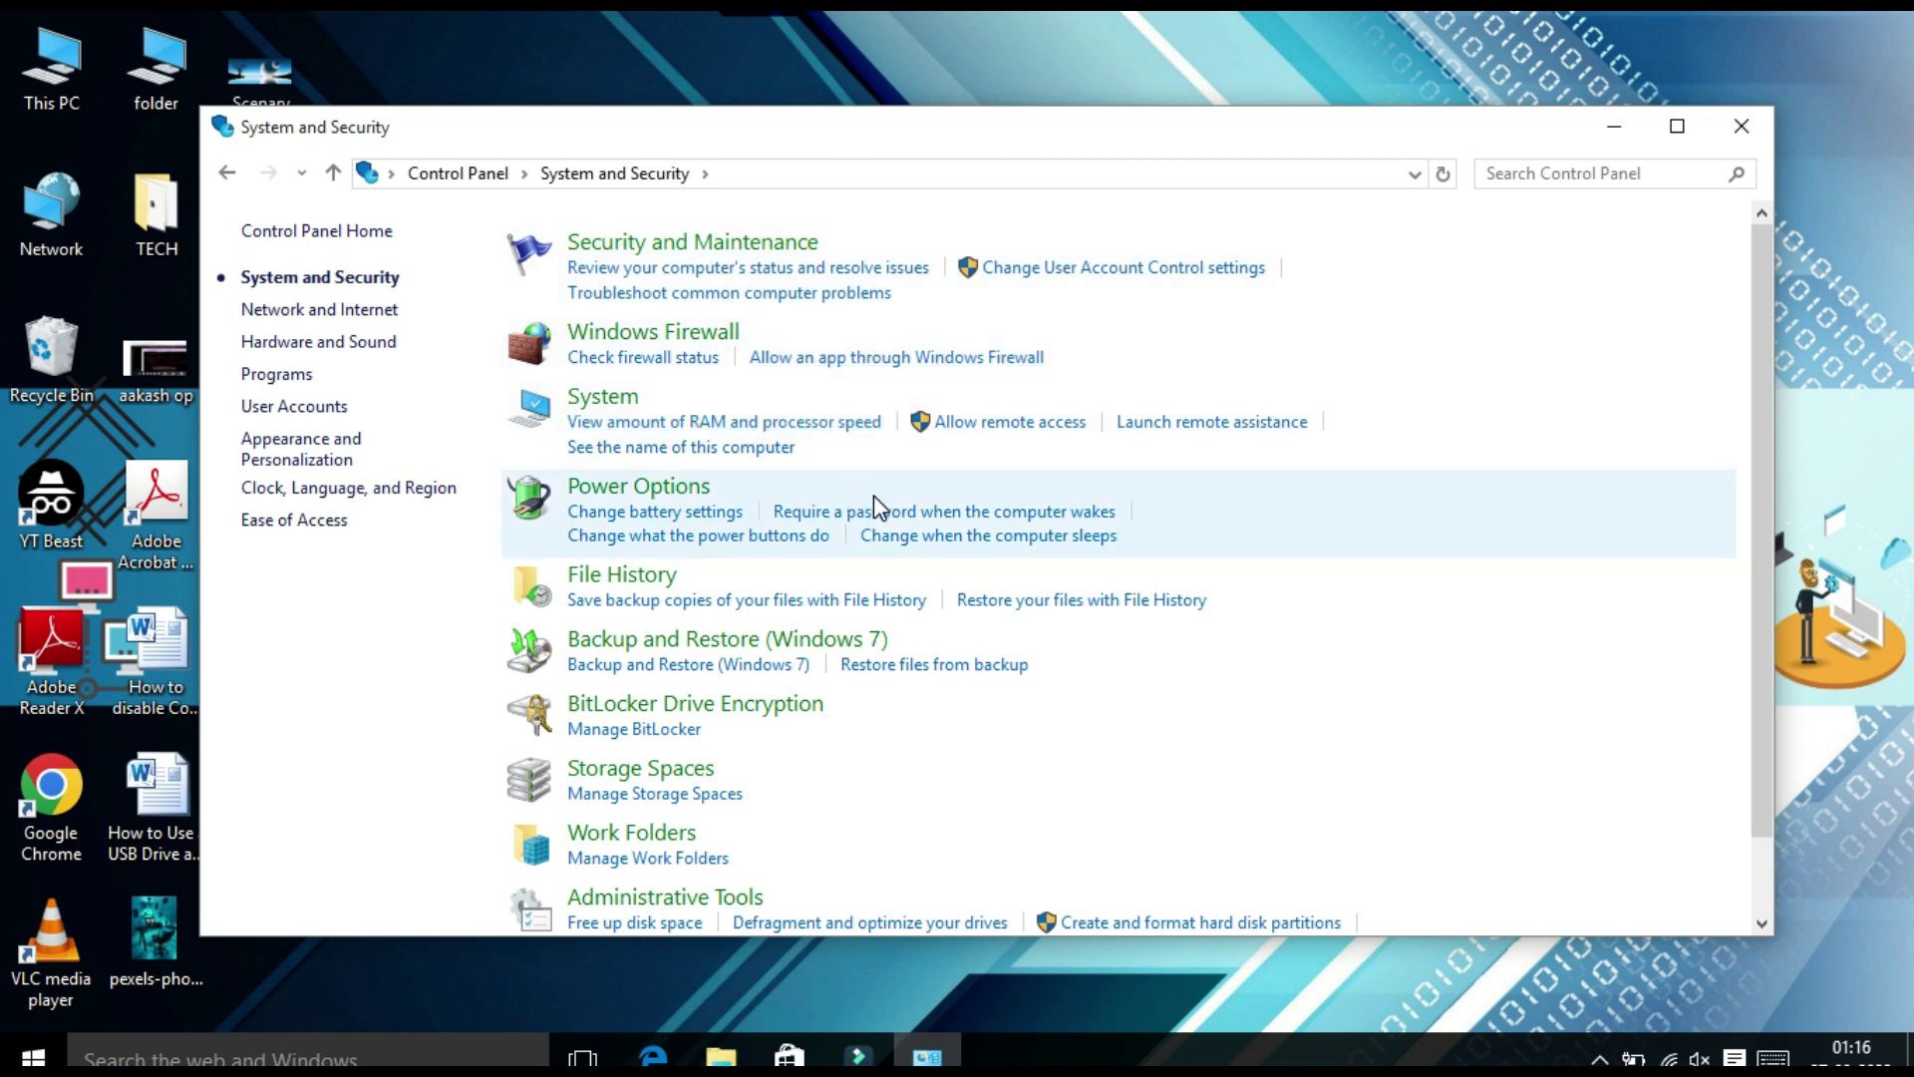
pyautogui.click(610, 396)
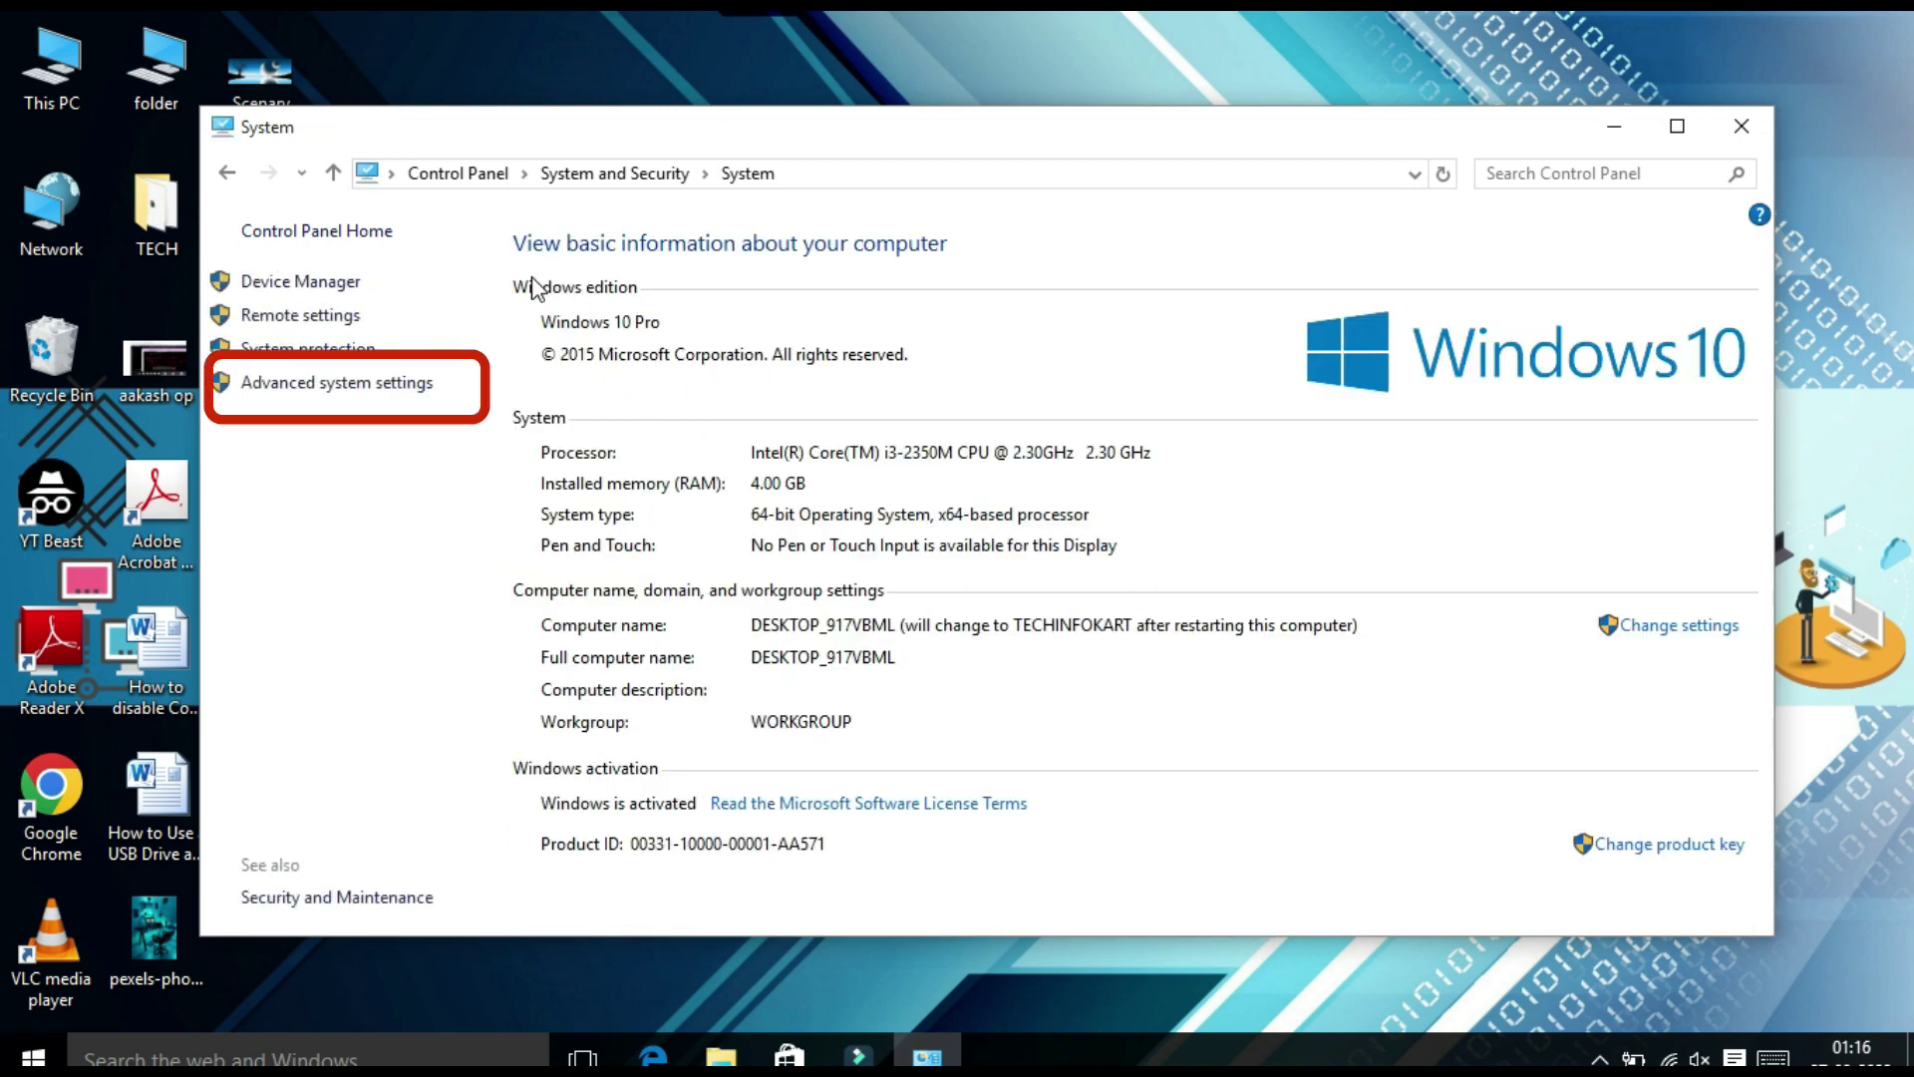
pyautogui.click(308, 394)
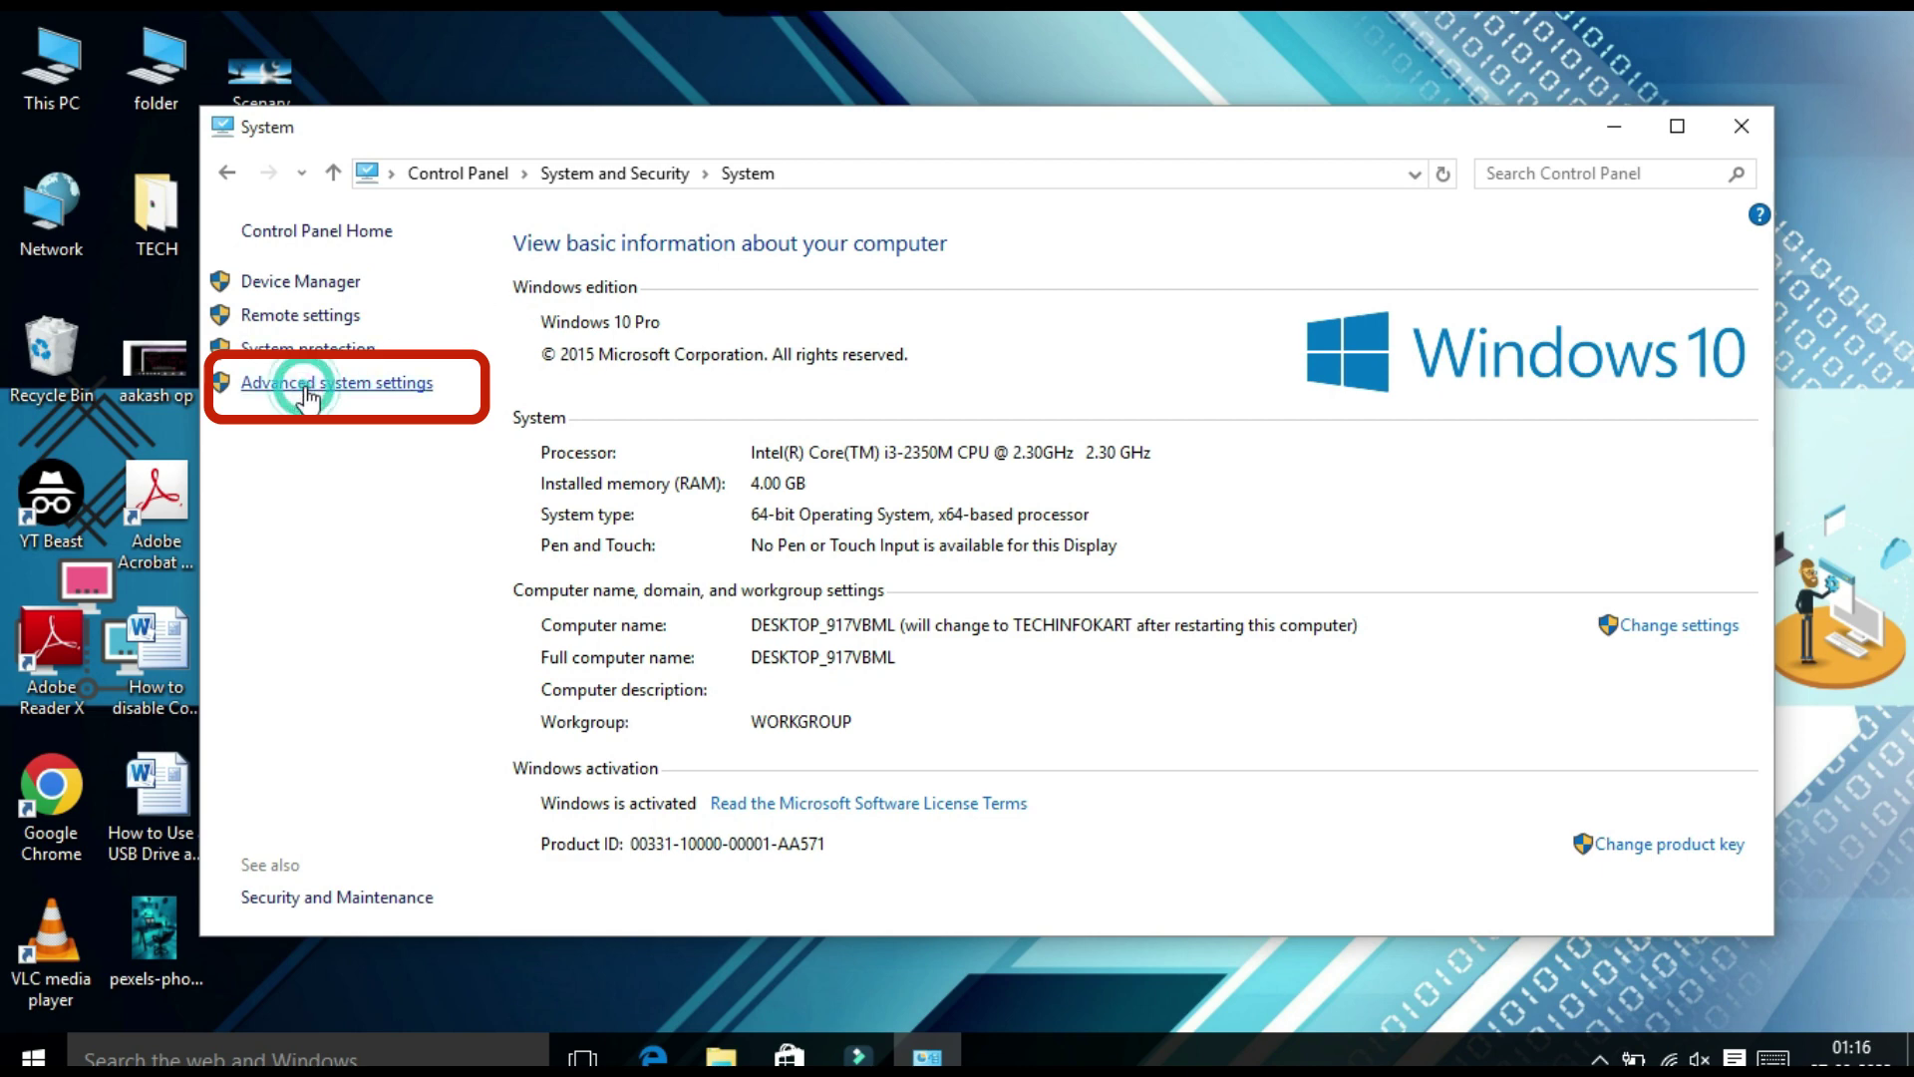
# Step: Open the Computer Name tab in System Properties and start changing the name
pyautogui.moveTo(504, 262); pyautogui.dragTo(726, 221)
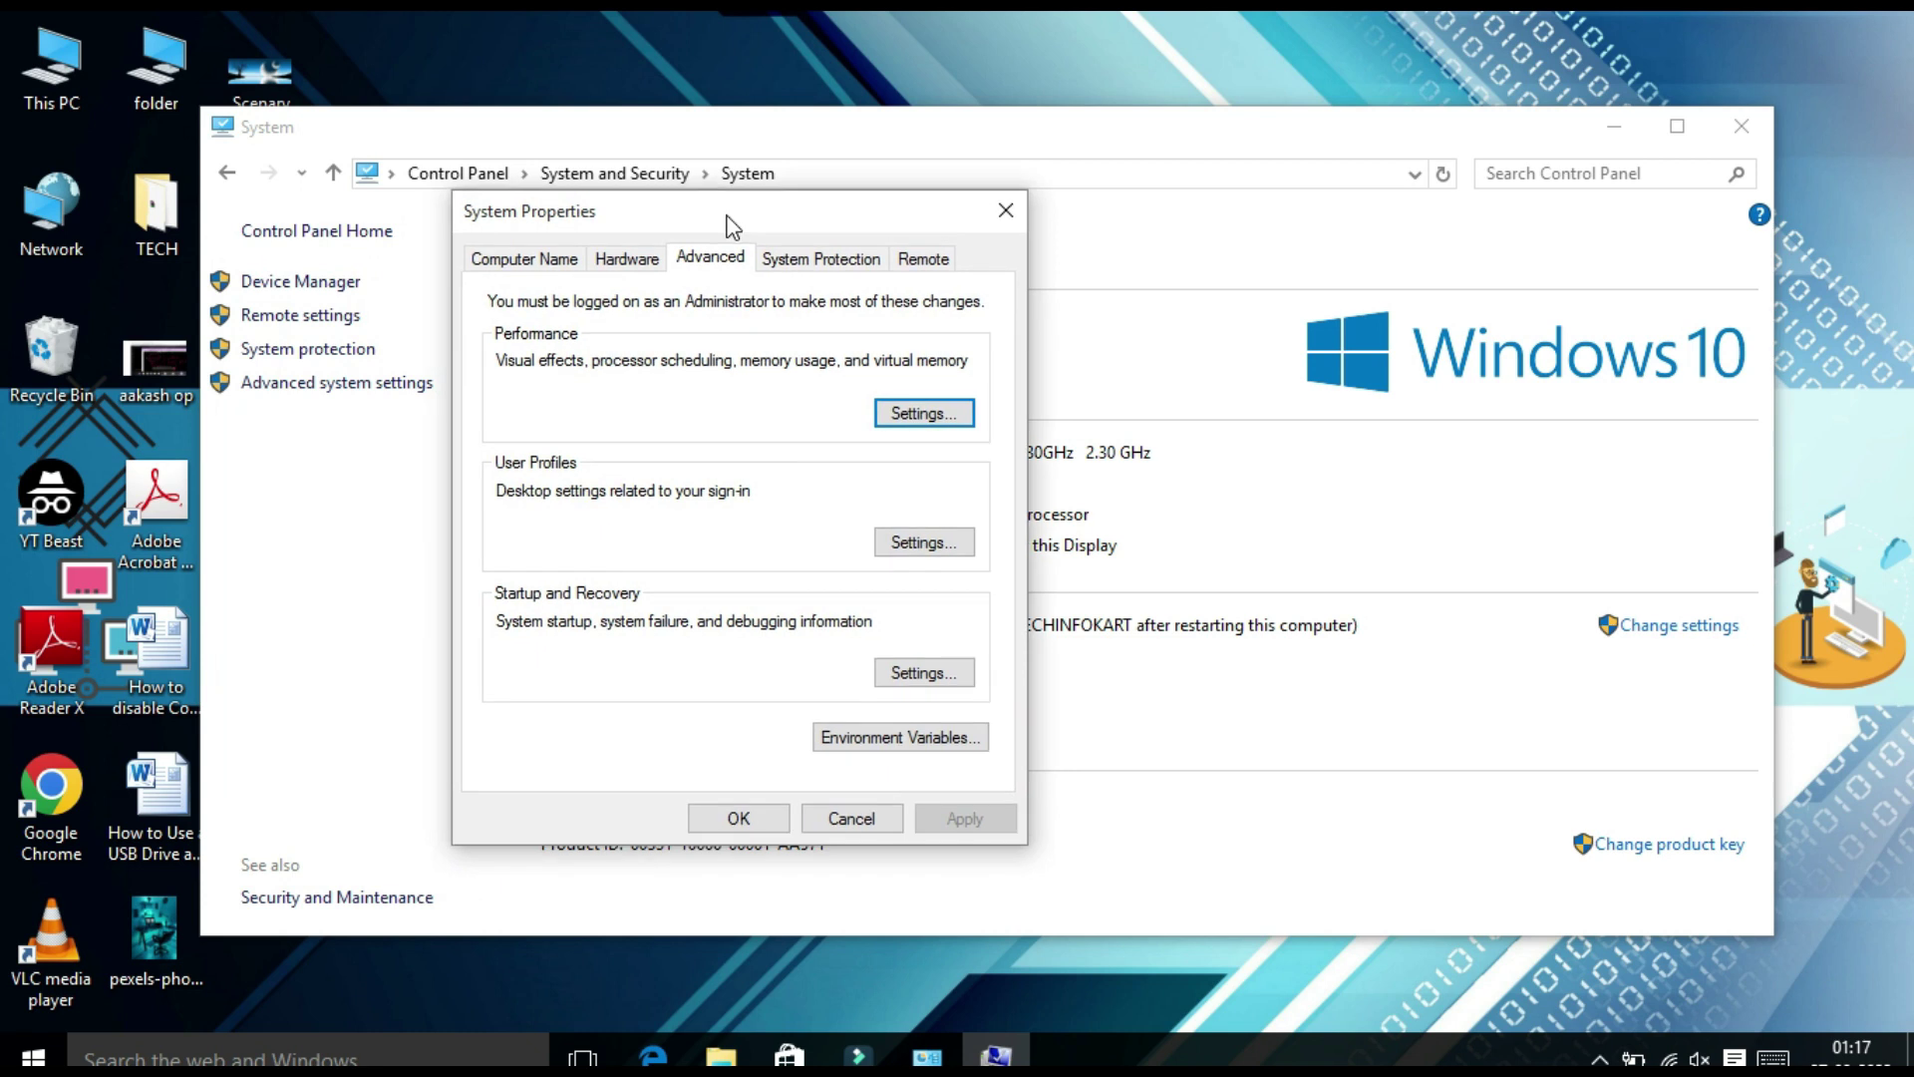
pyautogui.click(530, 267)
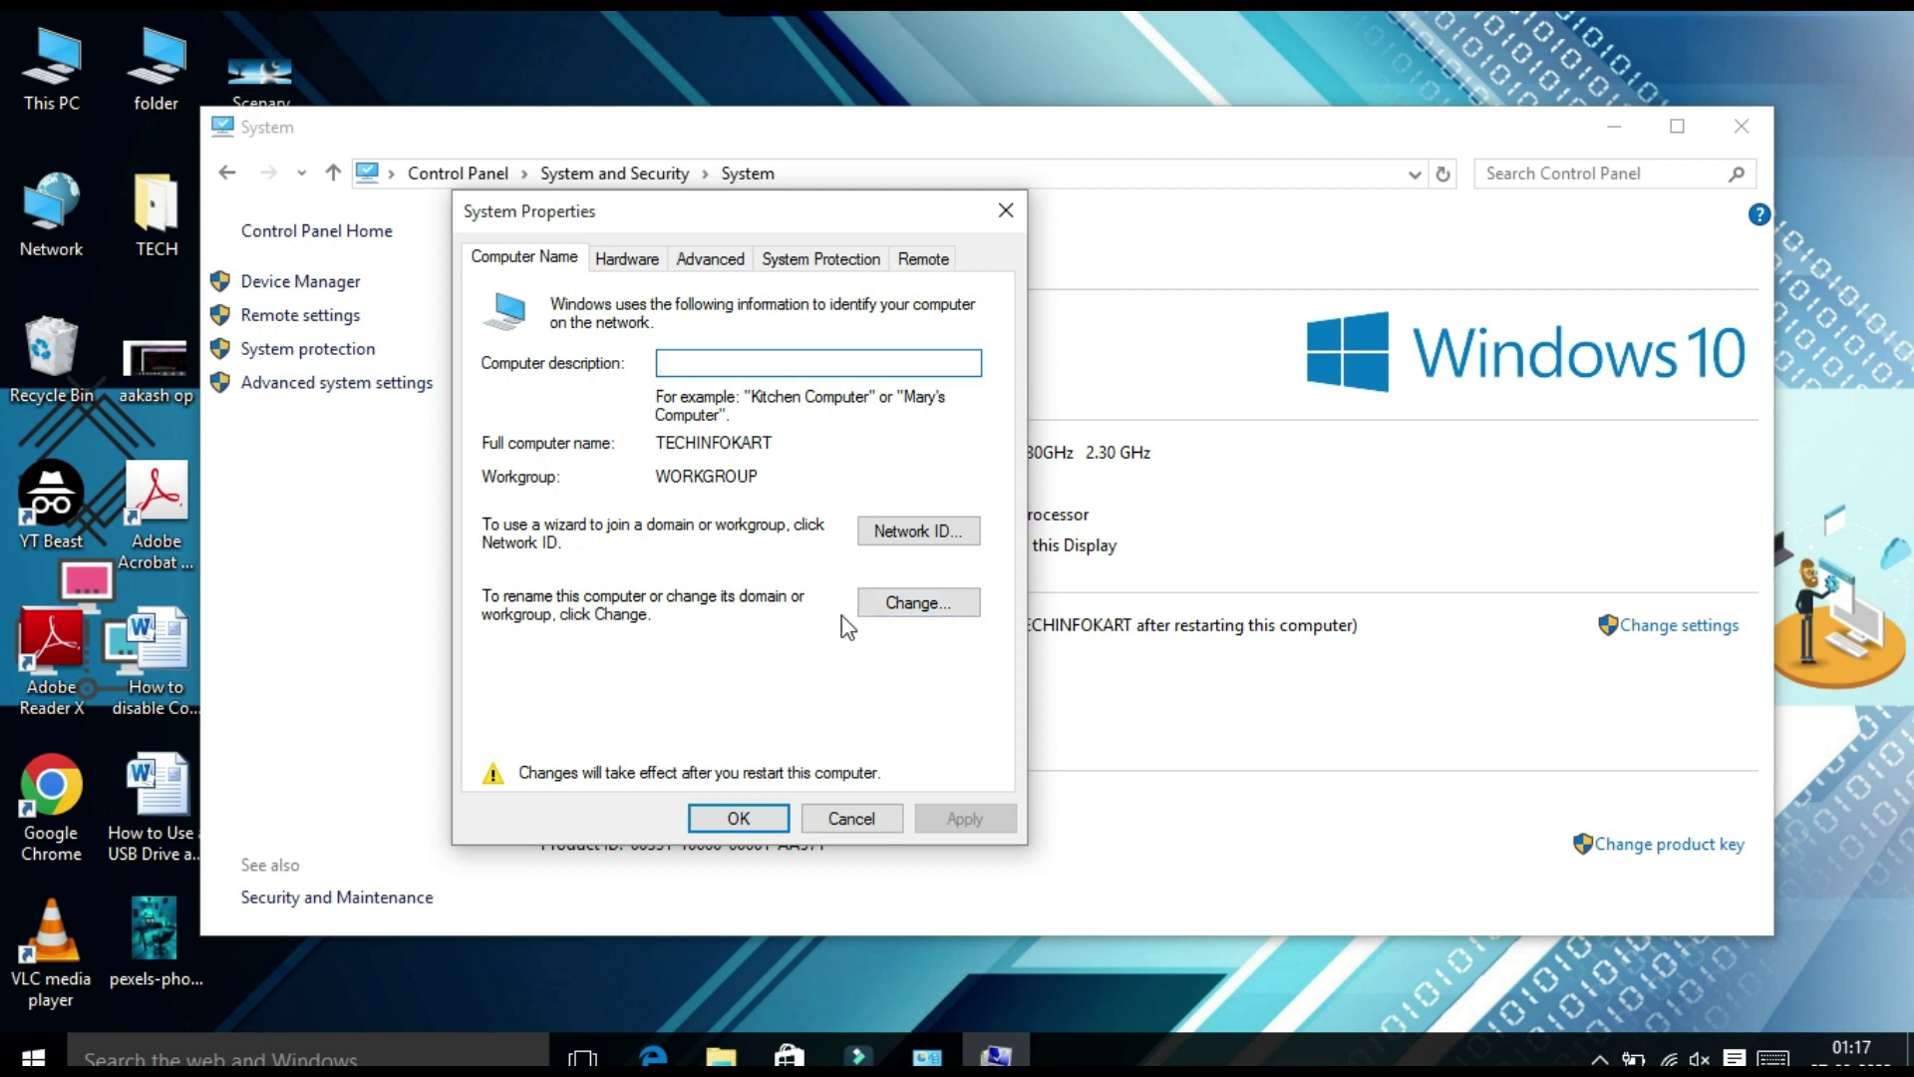
pyautogui.click(919, 603)
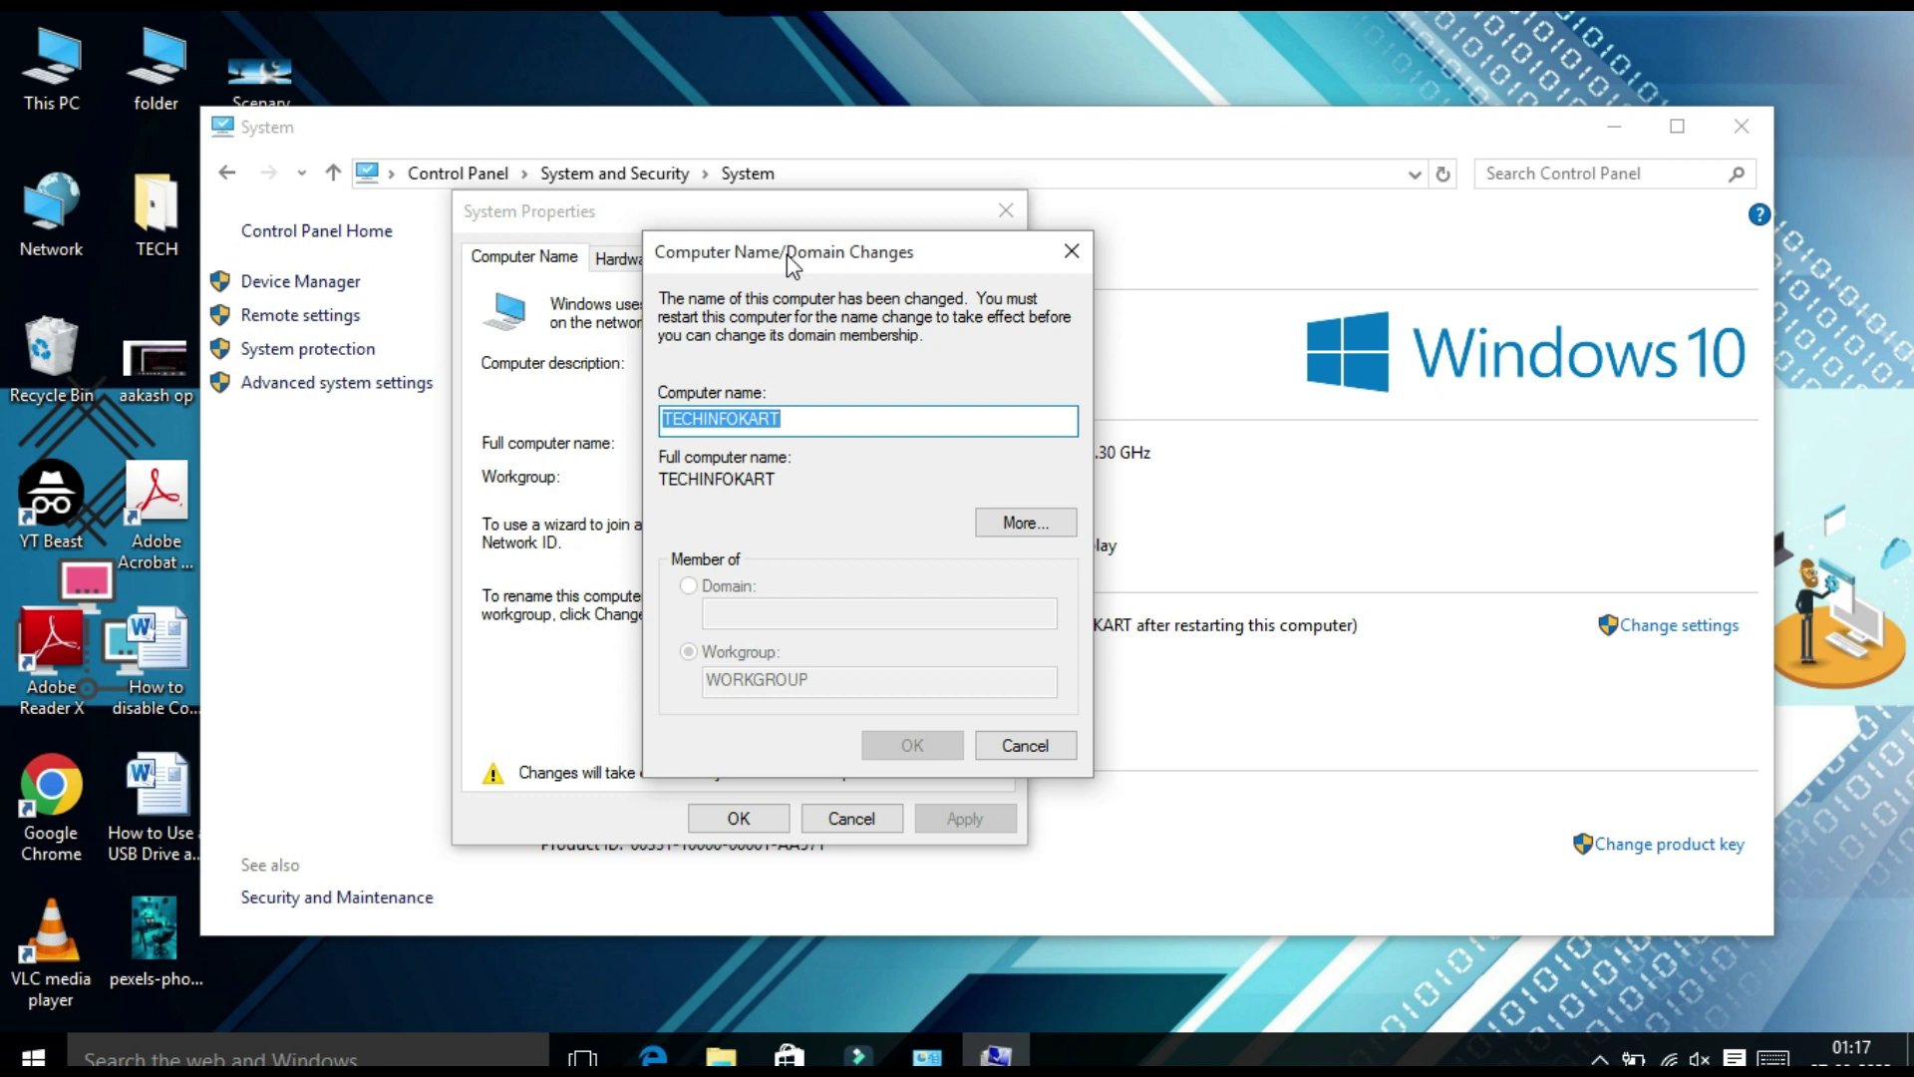
# Step: Prefix the name with PC_ to make PC_TECHINFOKART, accepting the warning and restart notice
pyautogui.click(793, 419)
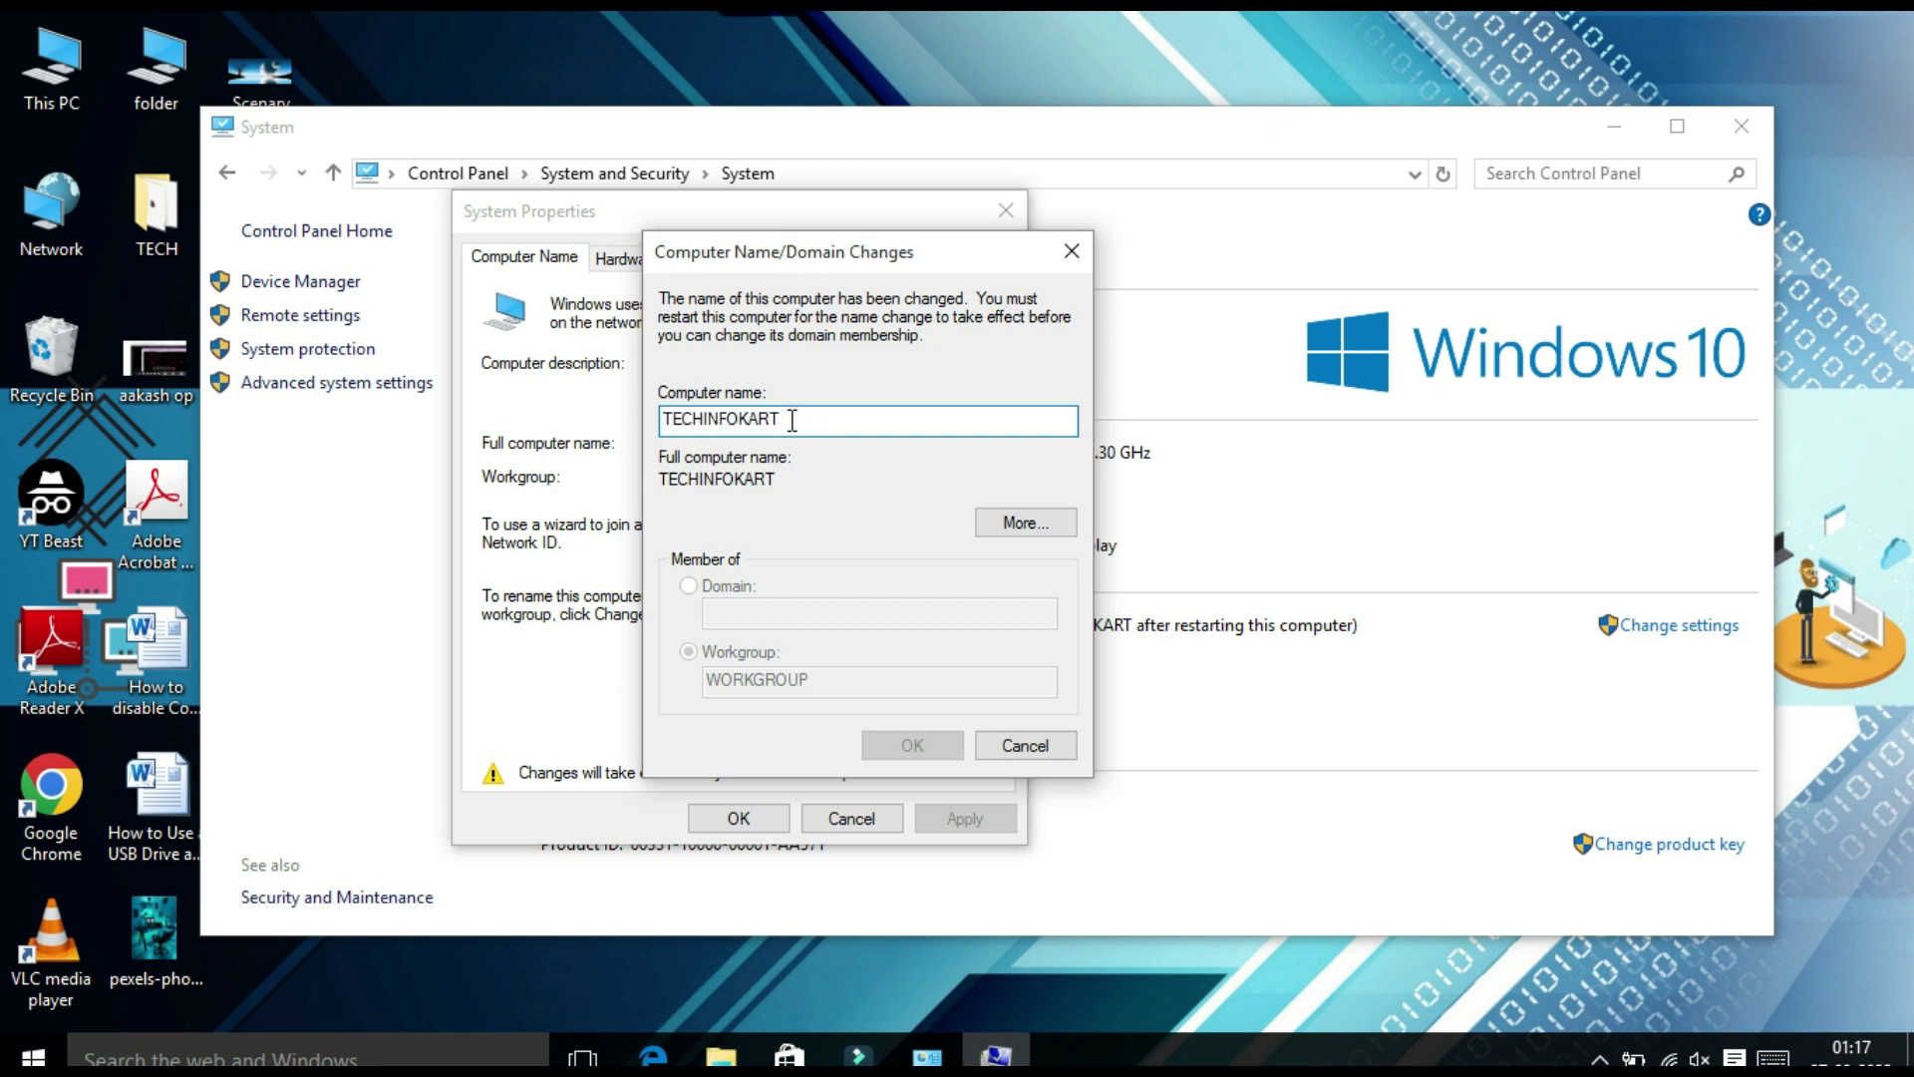
pyautogui.click(666, 419)
pyautogui.write('PC')
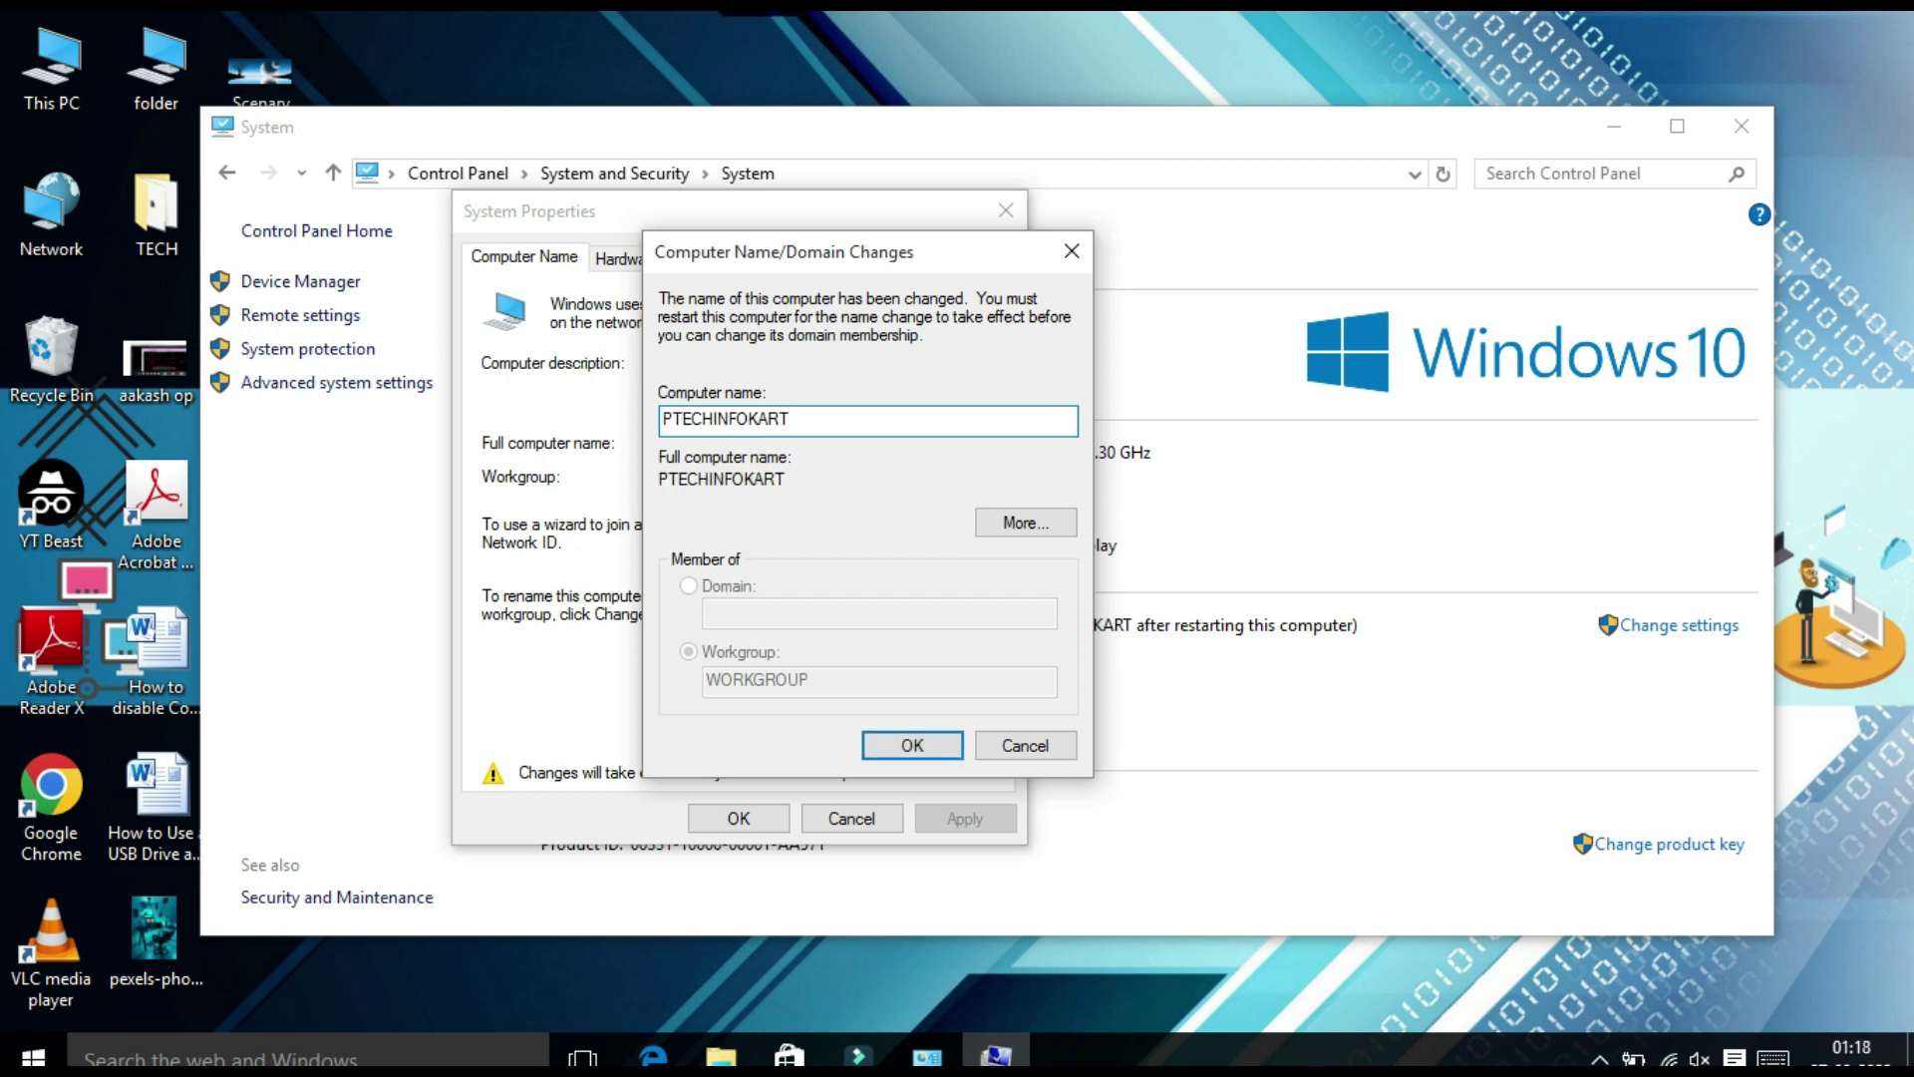
pyautogui.write('_')
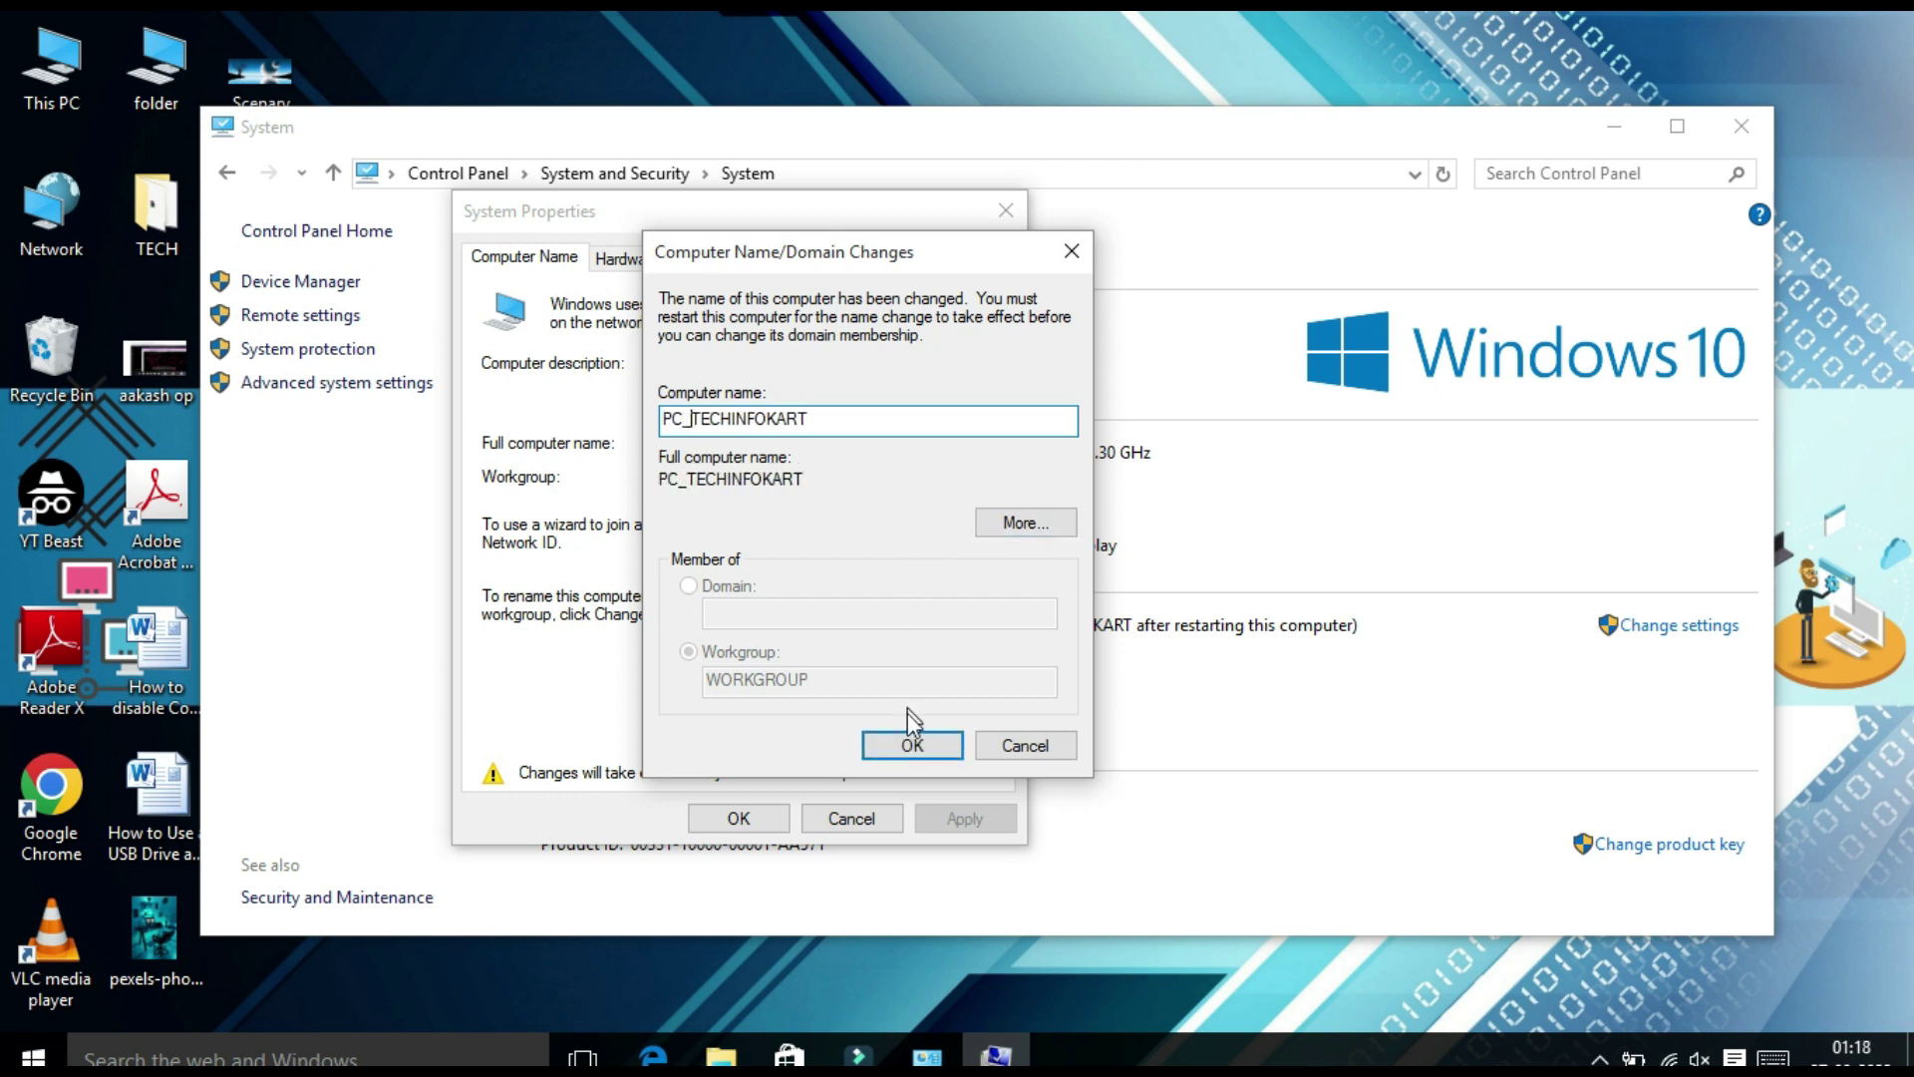
pyautogui.click(911, 741)
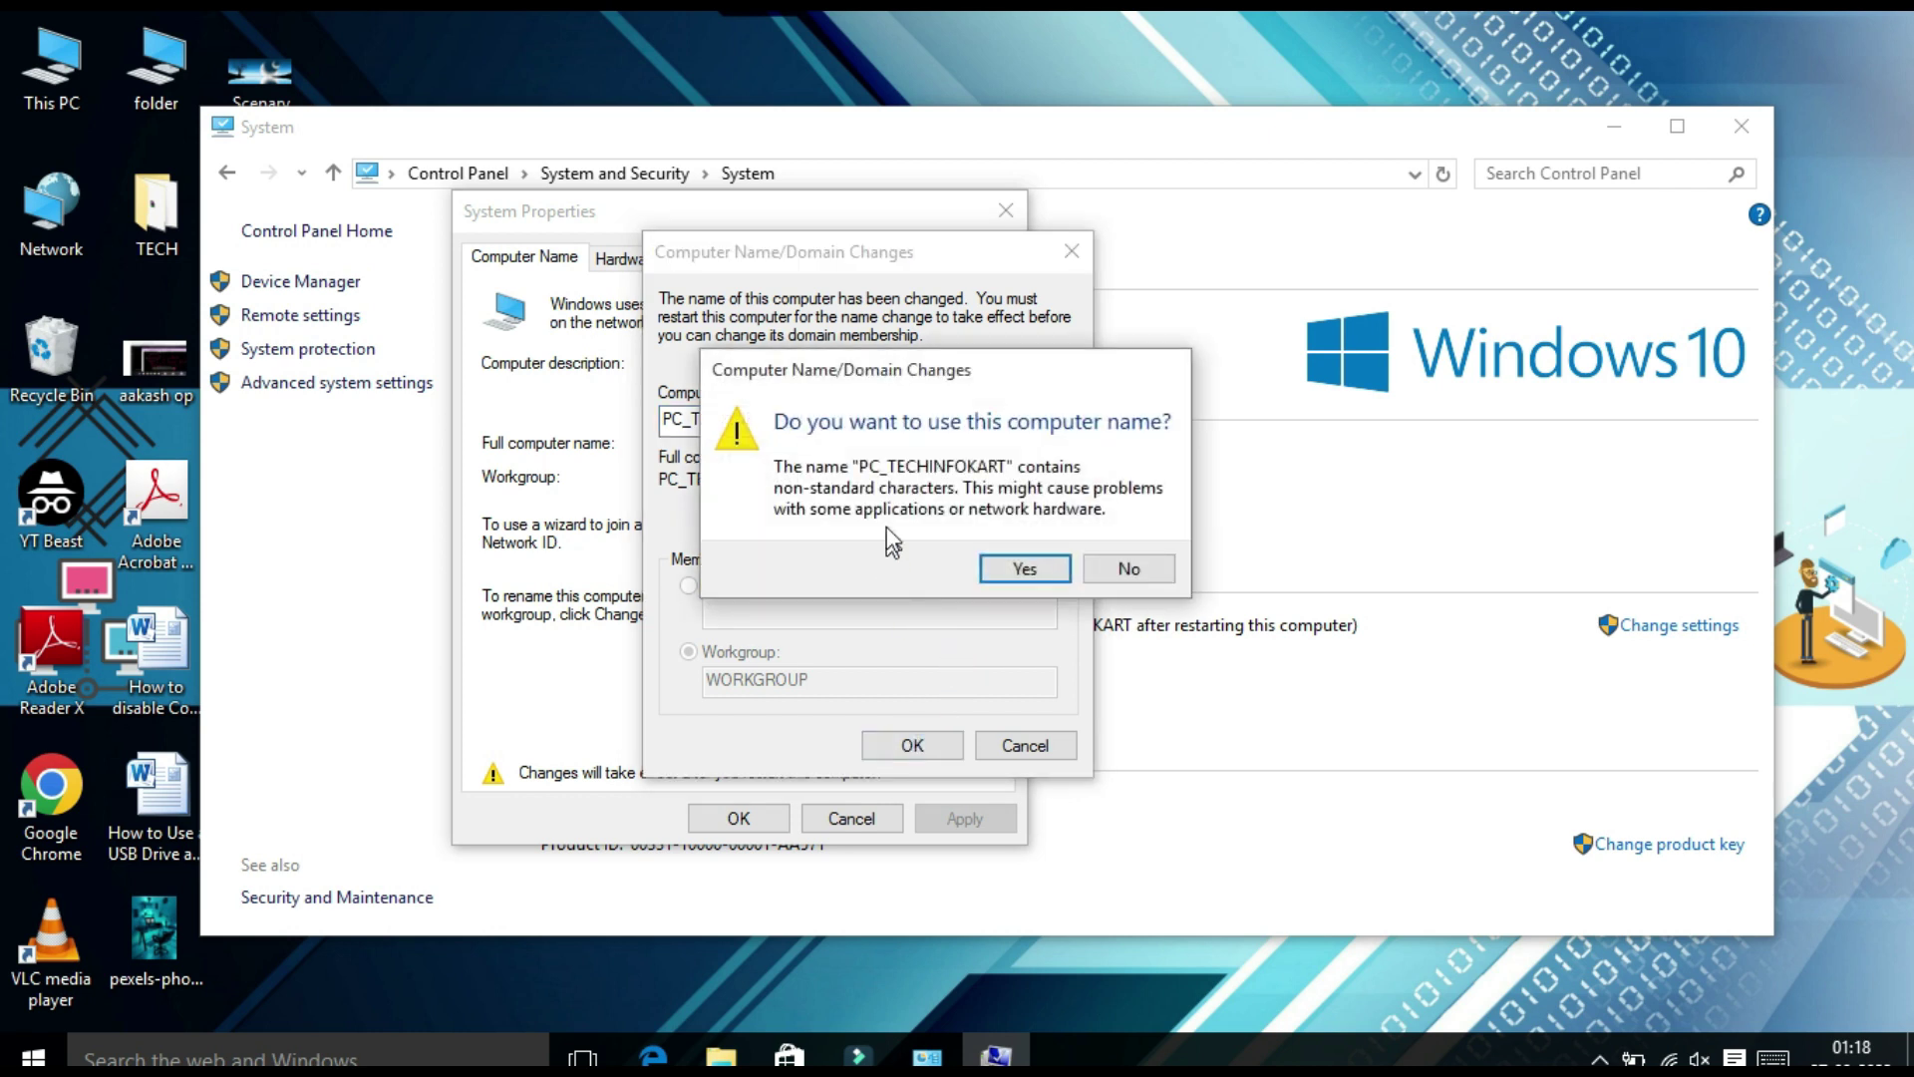
pyautogui.click(1027, 569)
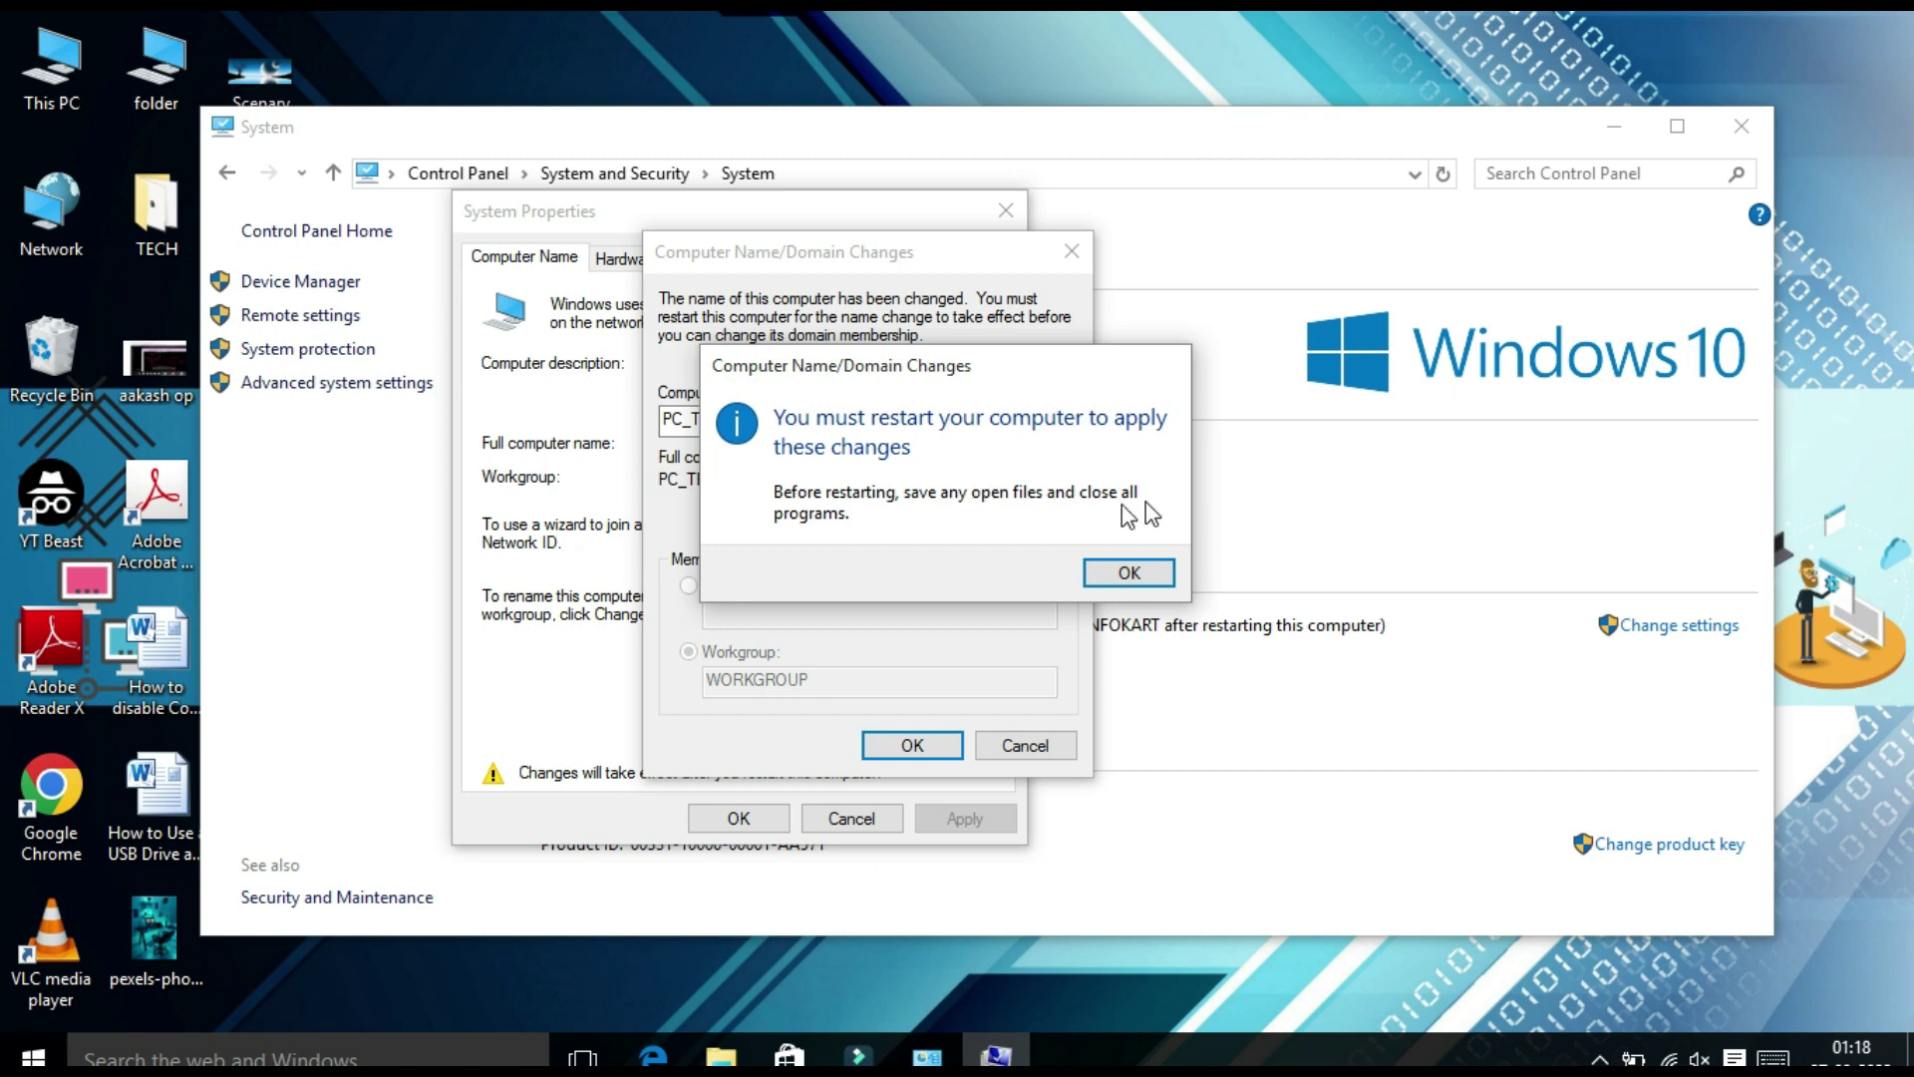
pyautogui.click(1124, 570)
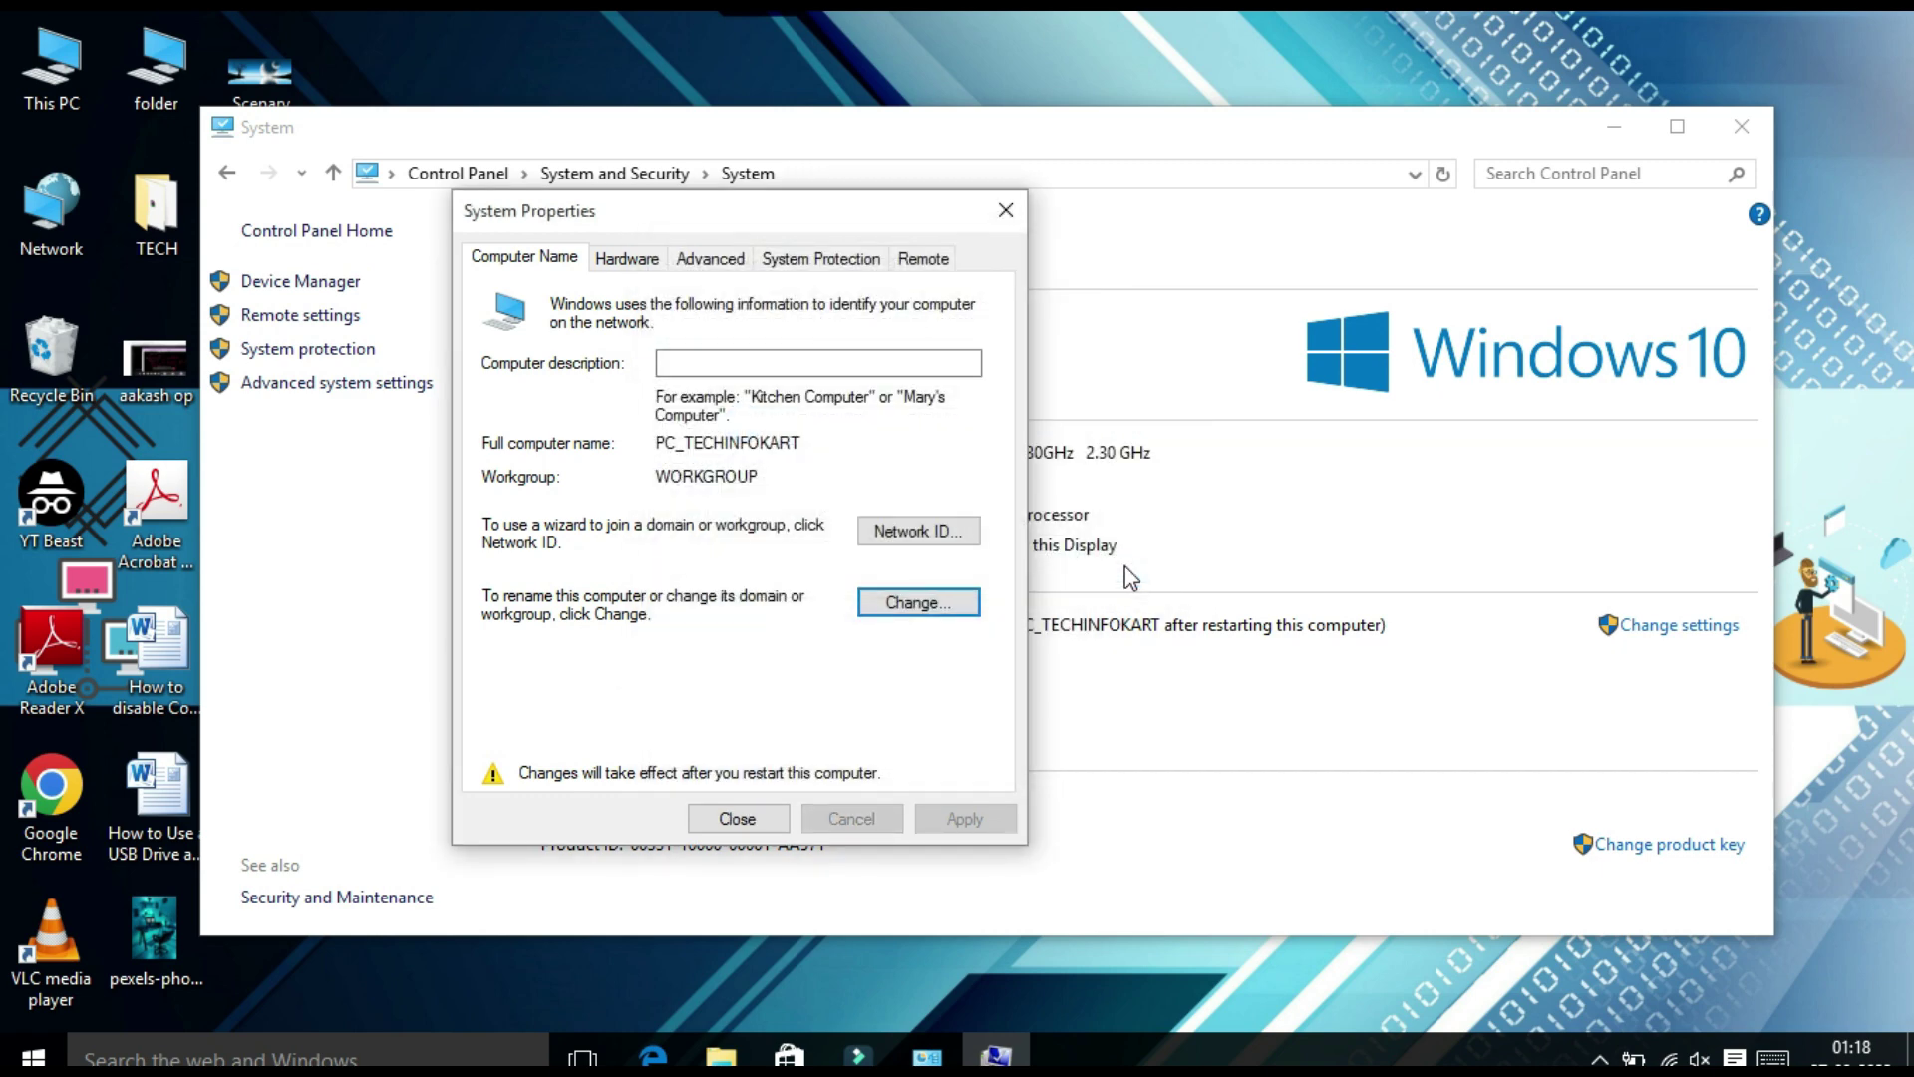
# Step: Close System Properties and choose Restart Later for the PC_TECHINFOKART rename
pyautogui.click(737, 817)
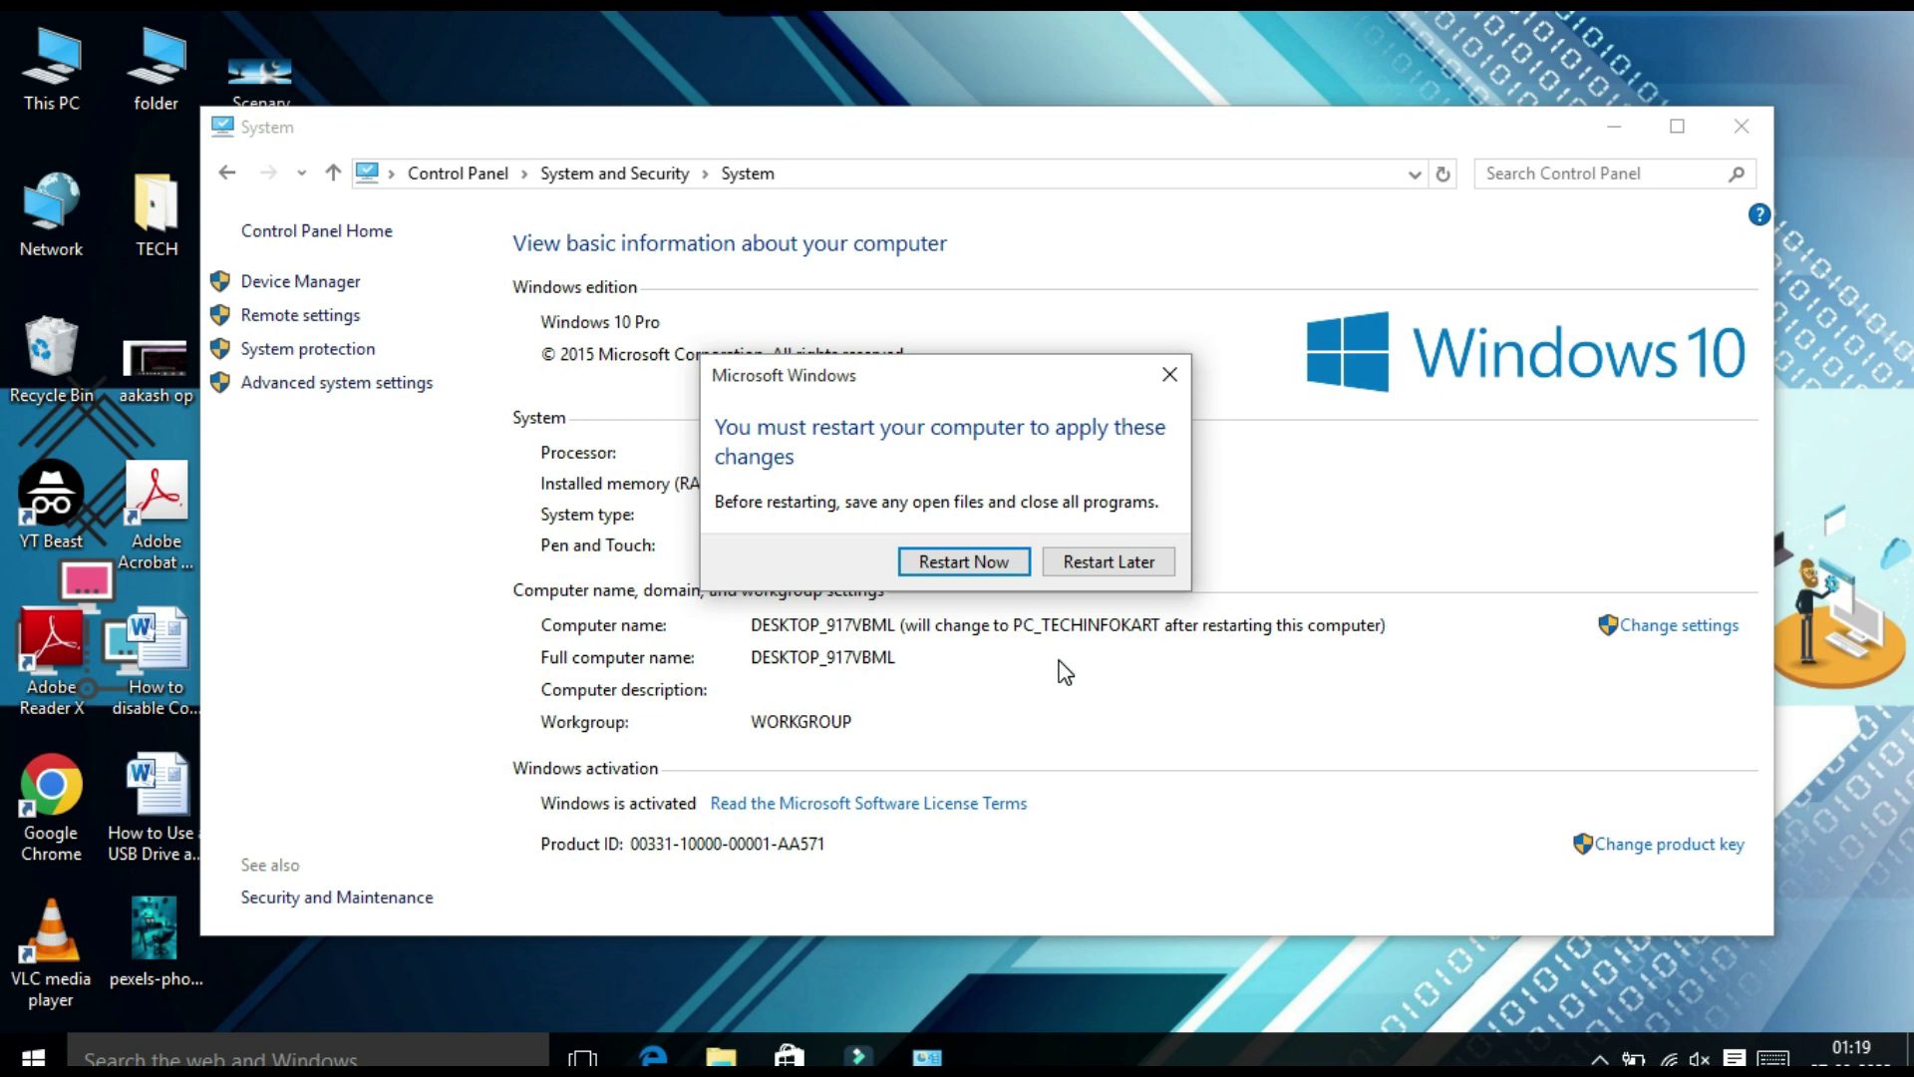
pyautogui.click(1108, 561)
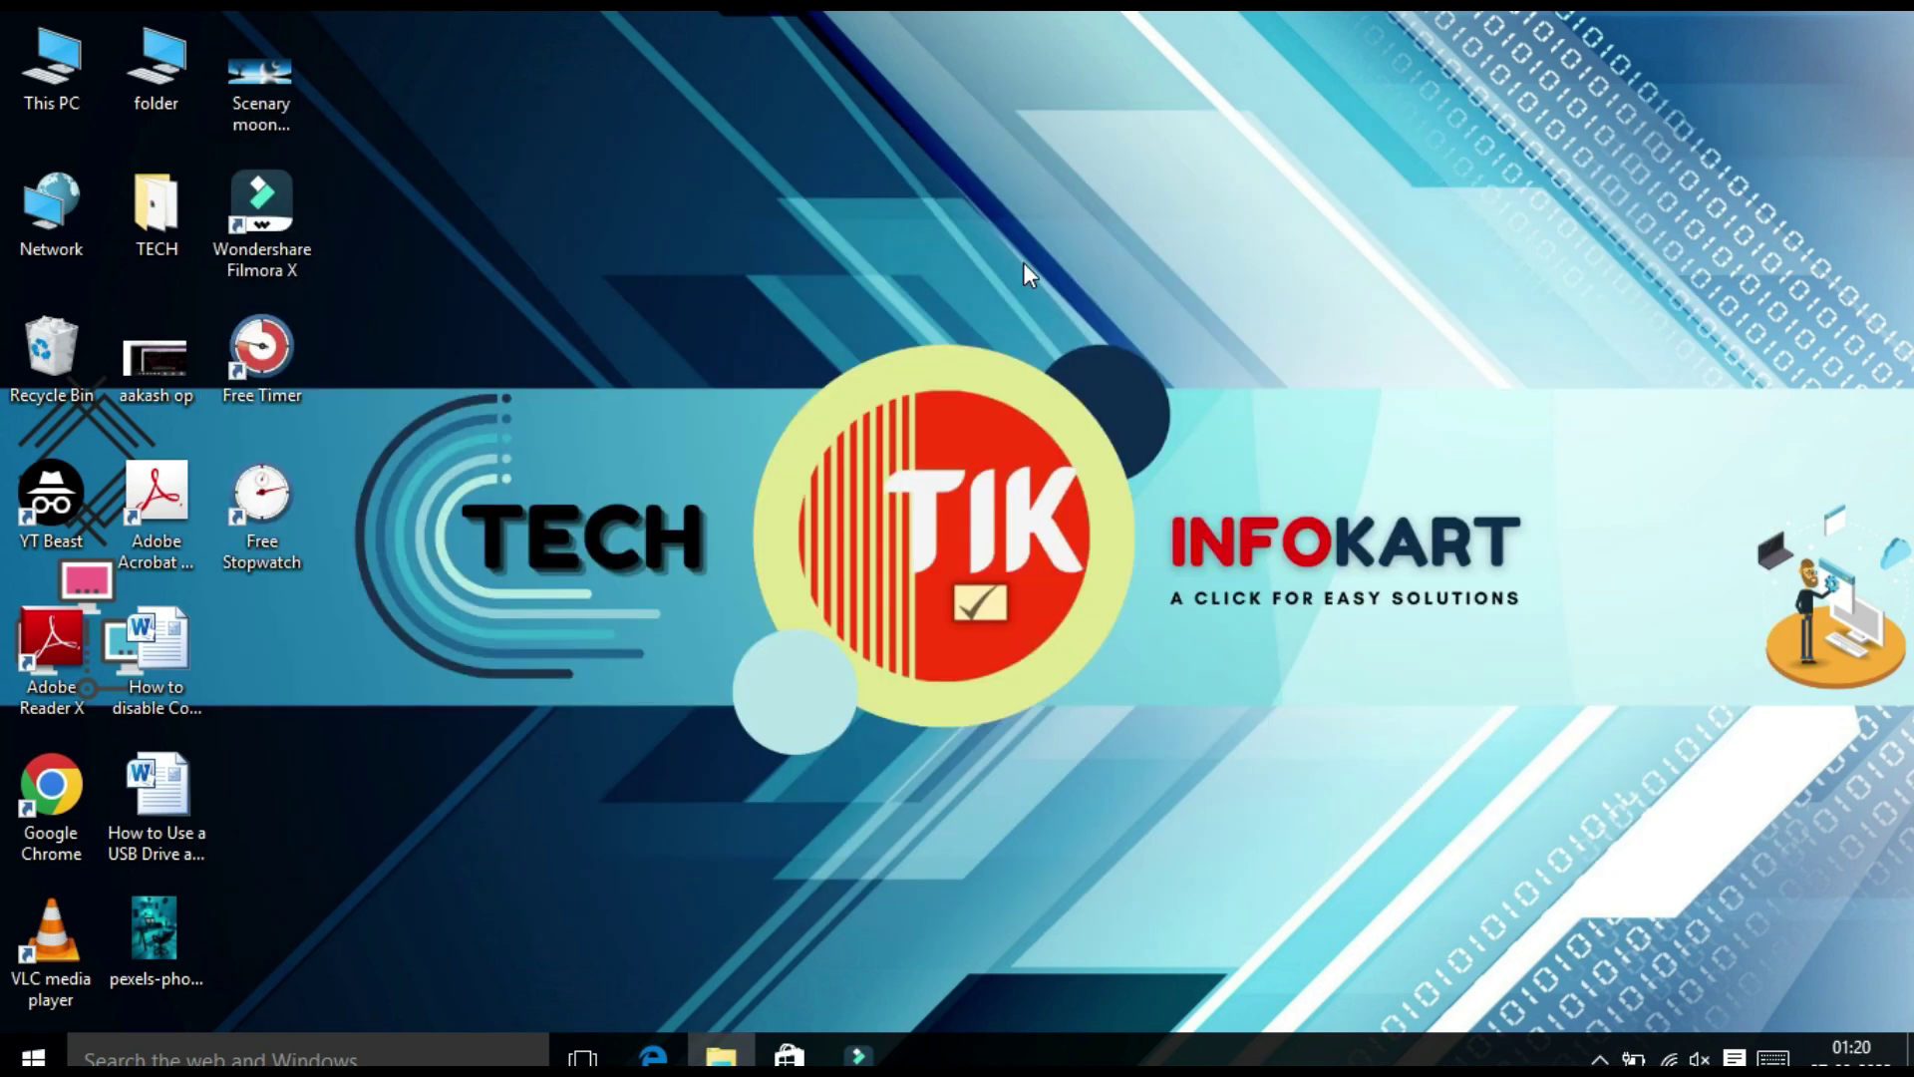